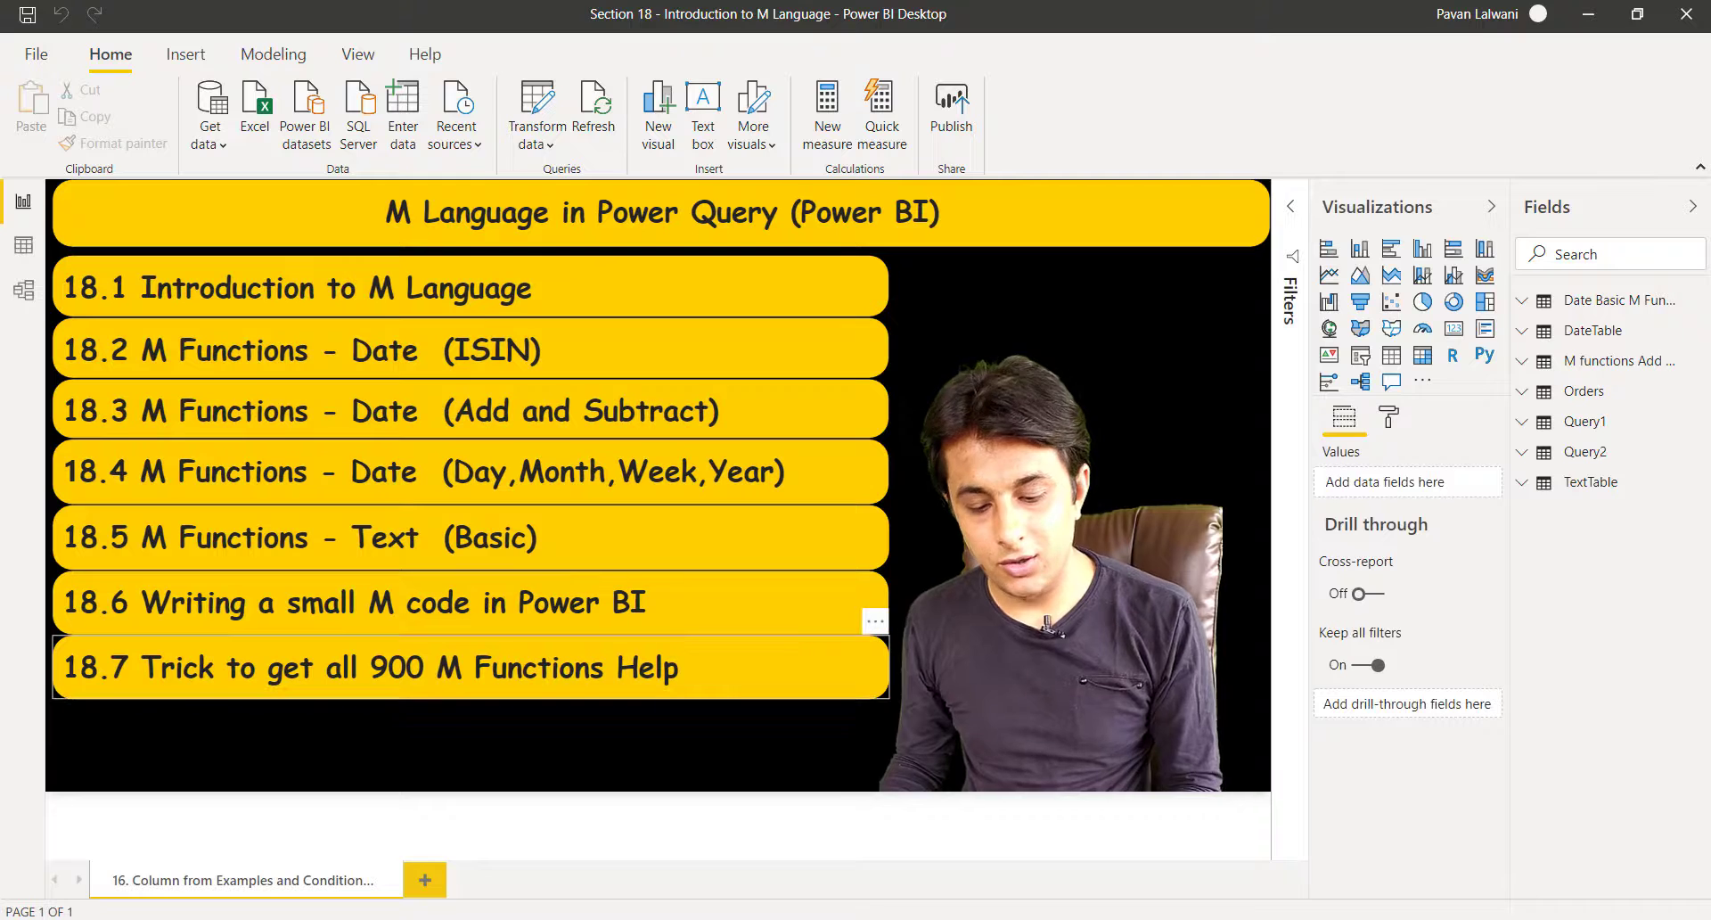
drag(323, 668, 722, 693)
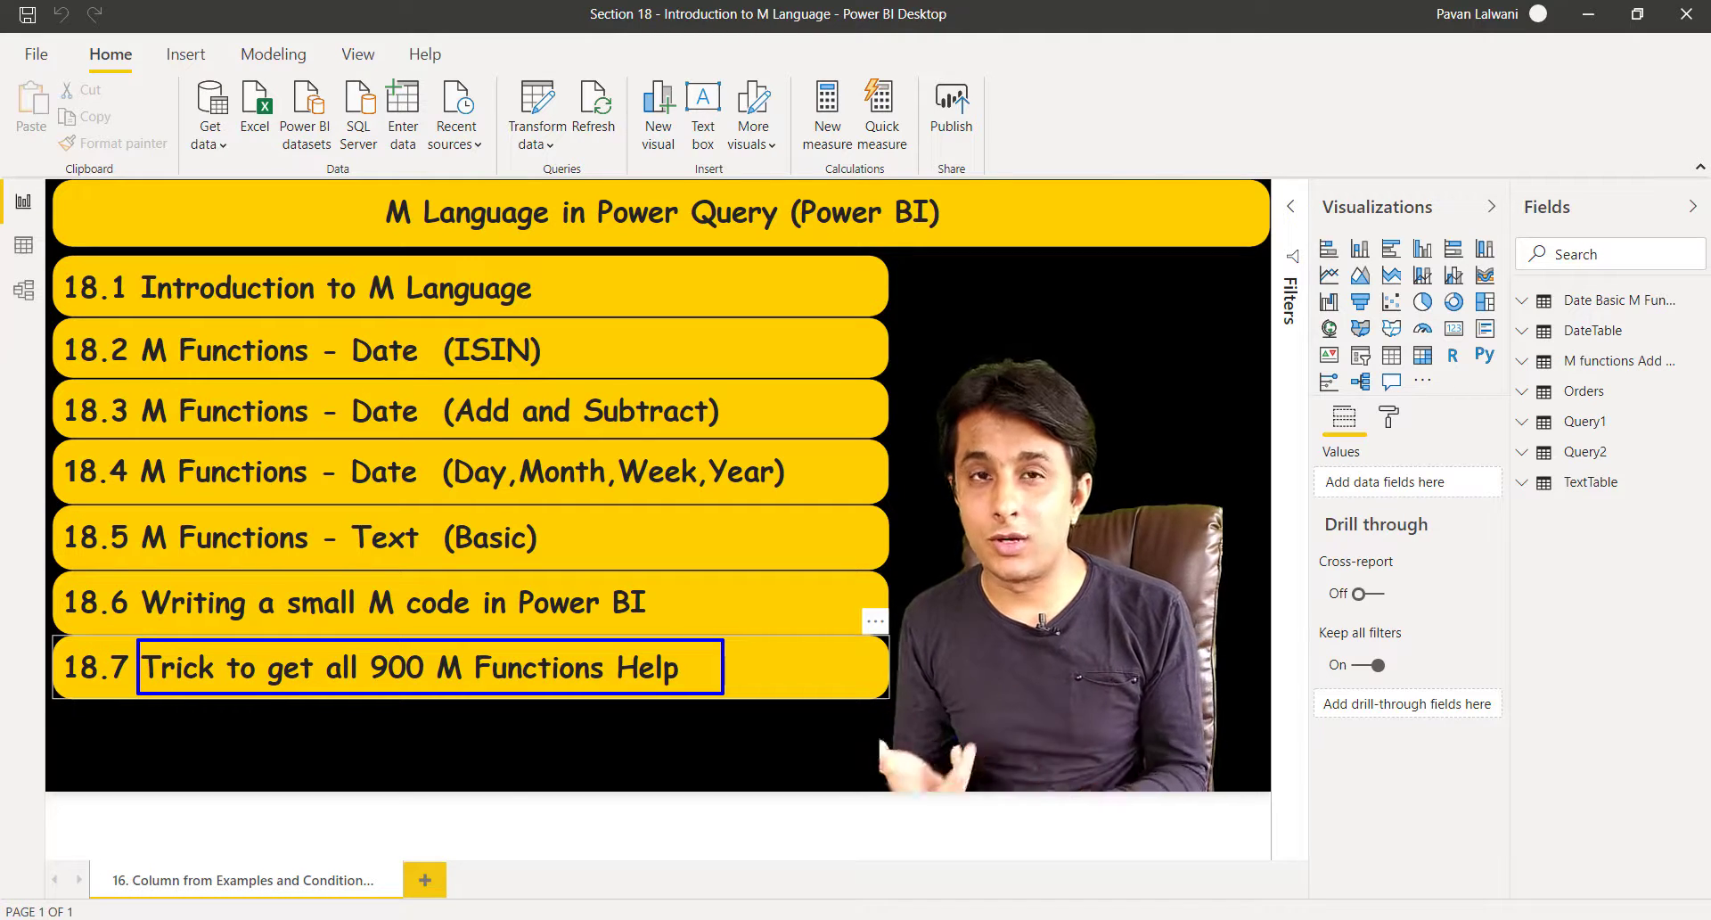
key(Escape)
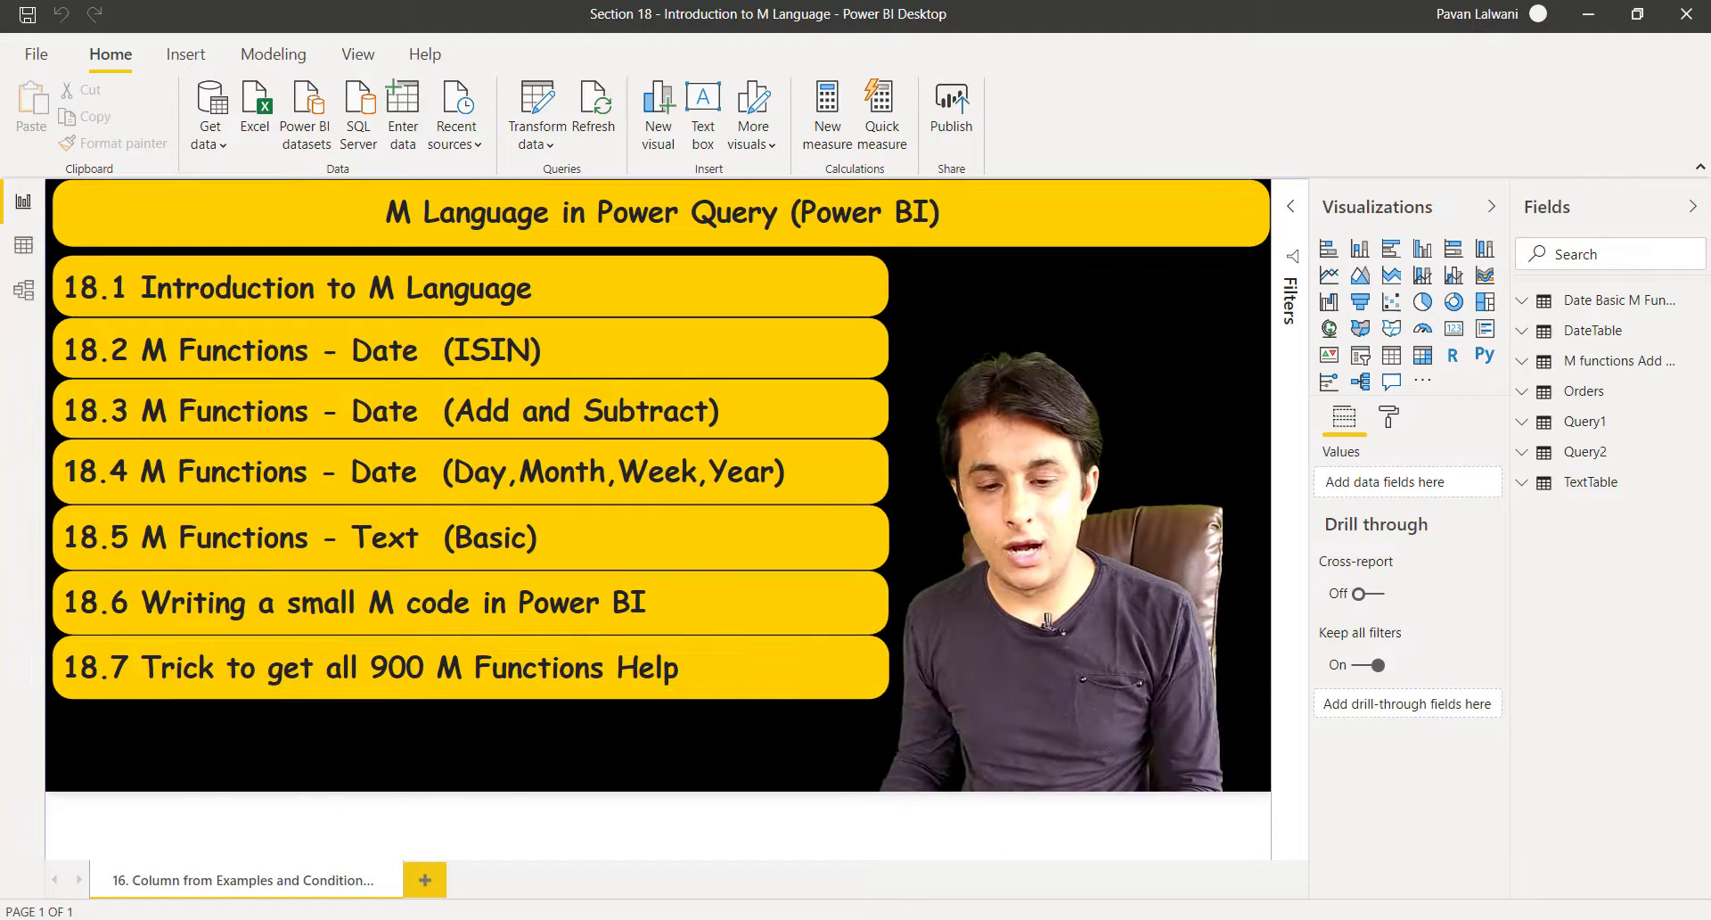
Open the Power Query Editor for transforming data and add a new blank query.
click(535, 111)
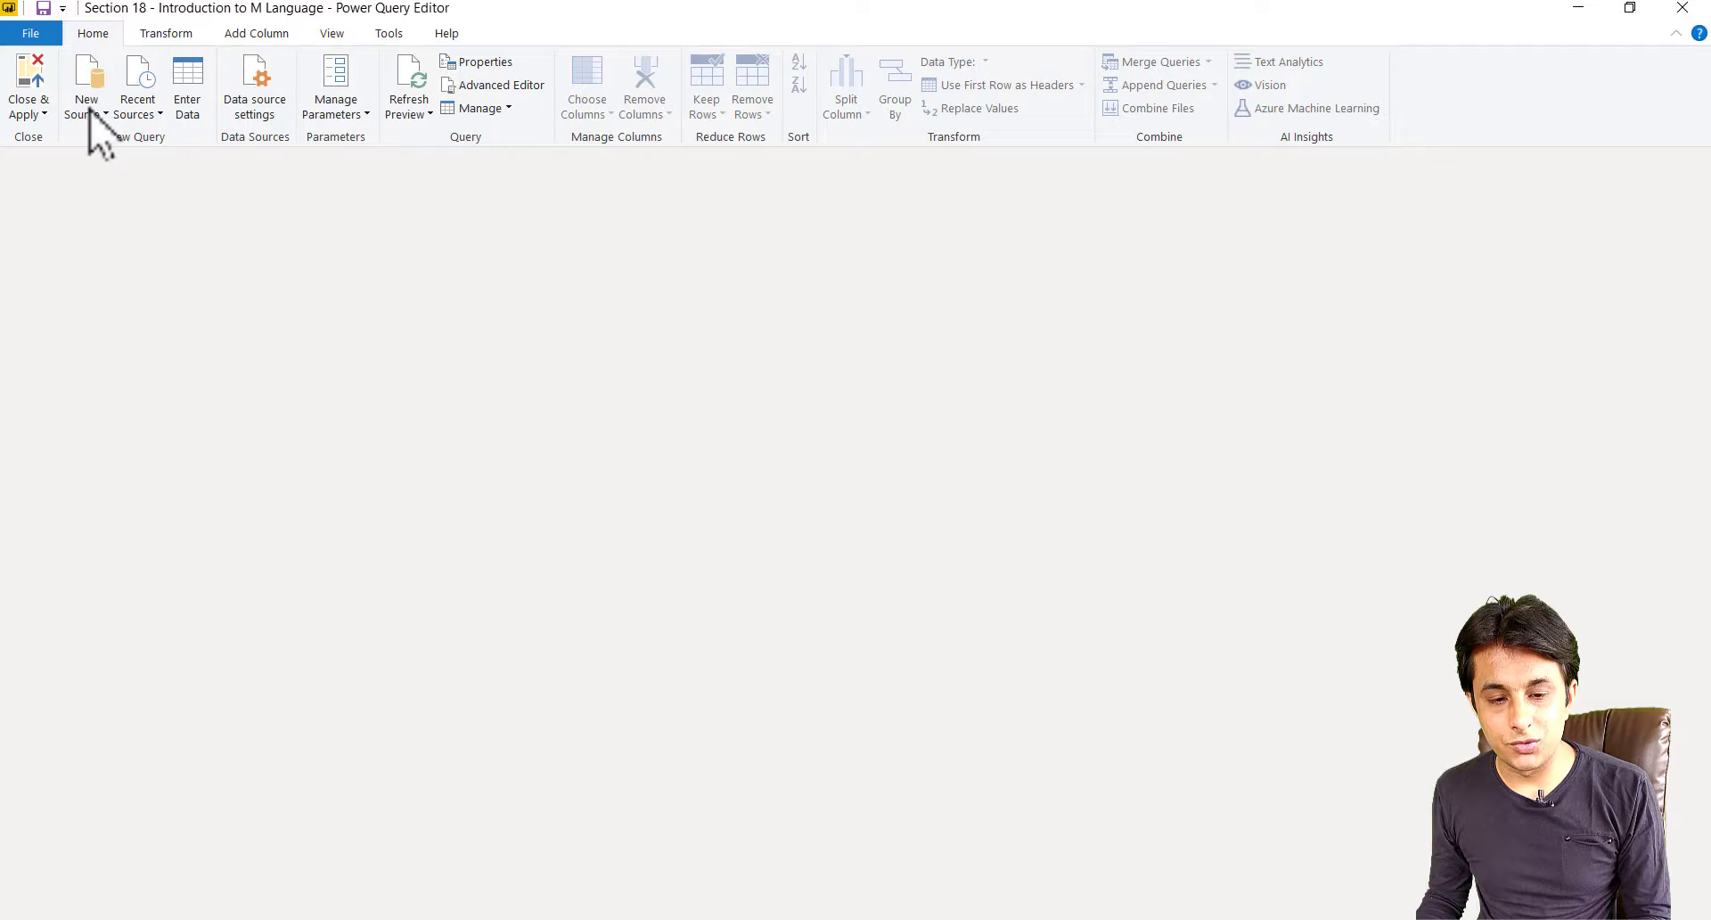
click(90, 116)
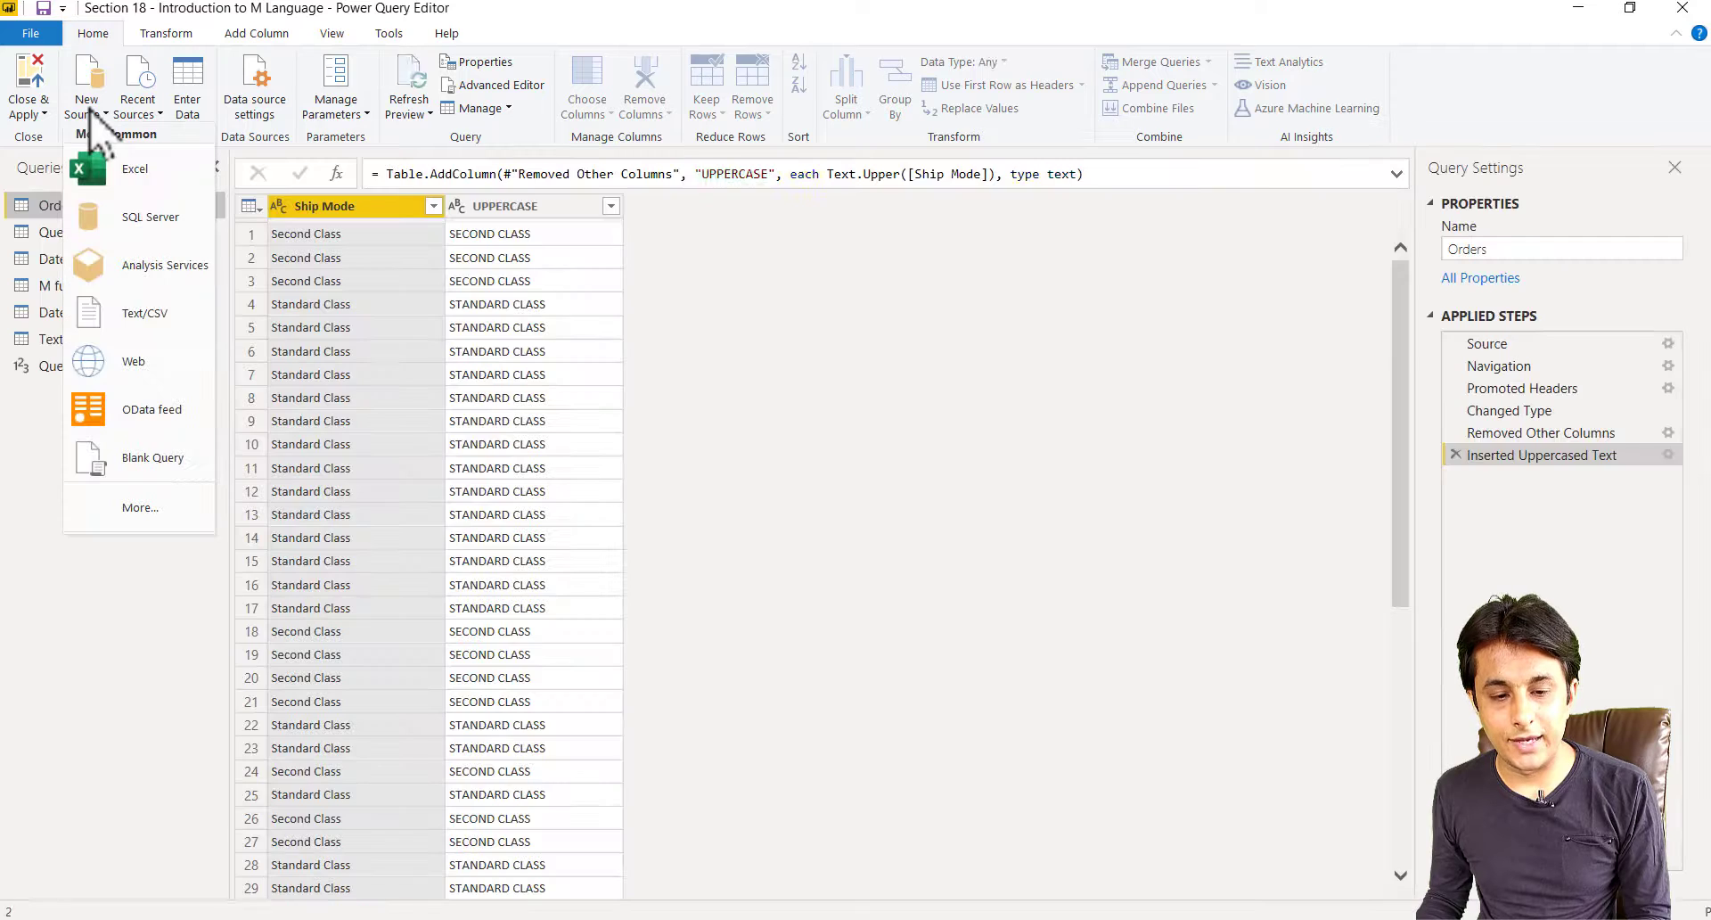
click(149, 459)
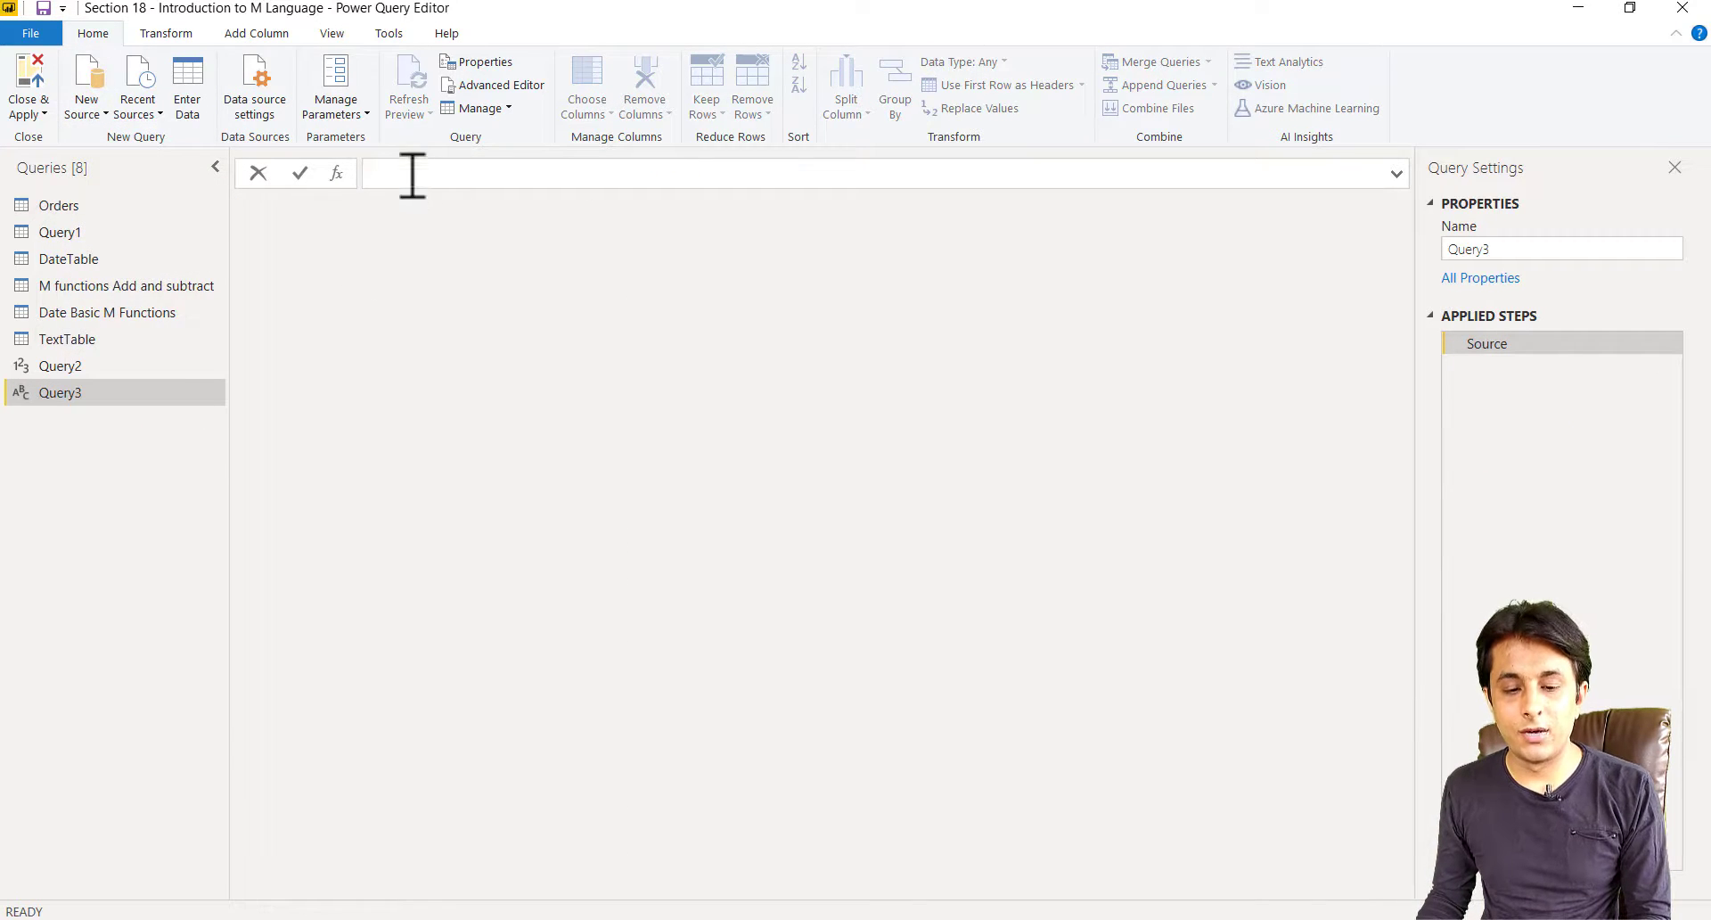
Enter the formula =#shared in the blank query to list all available M functions.
click(412, 178)
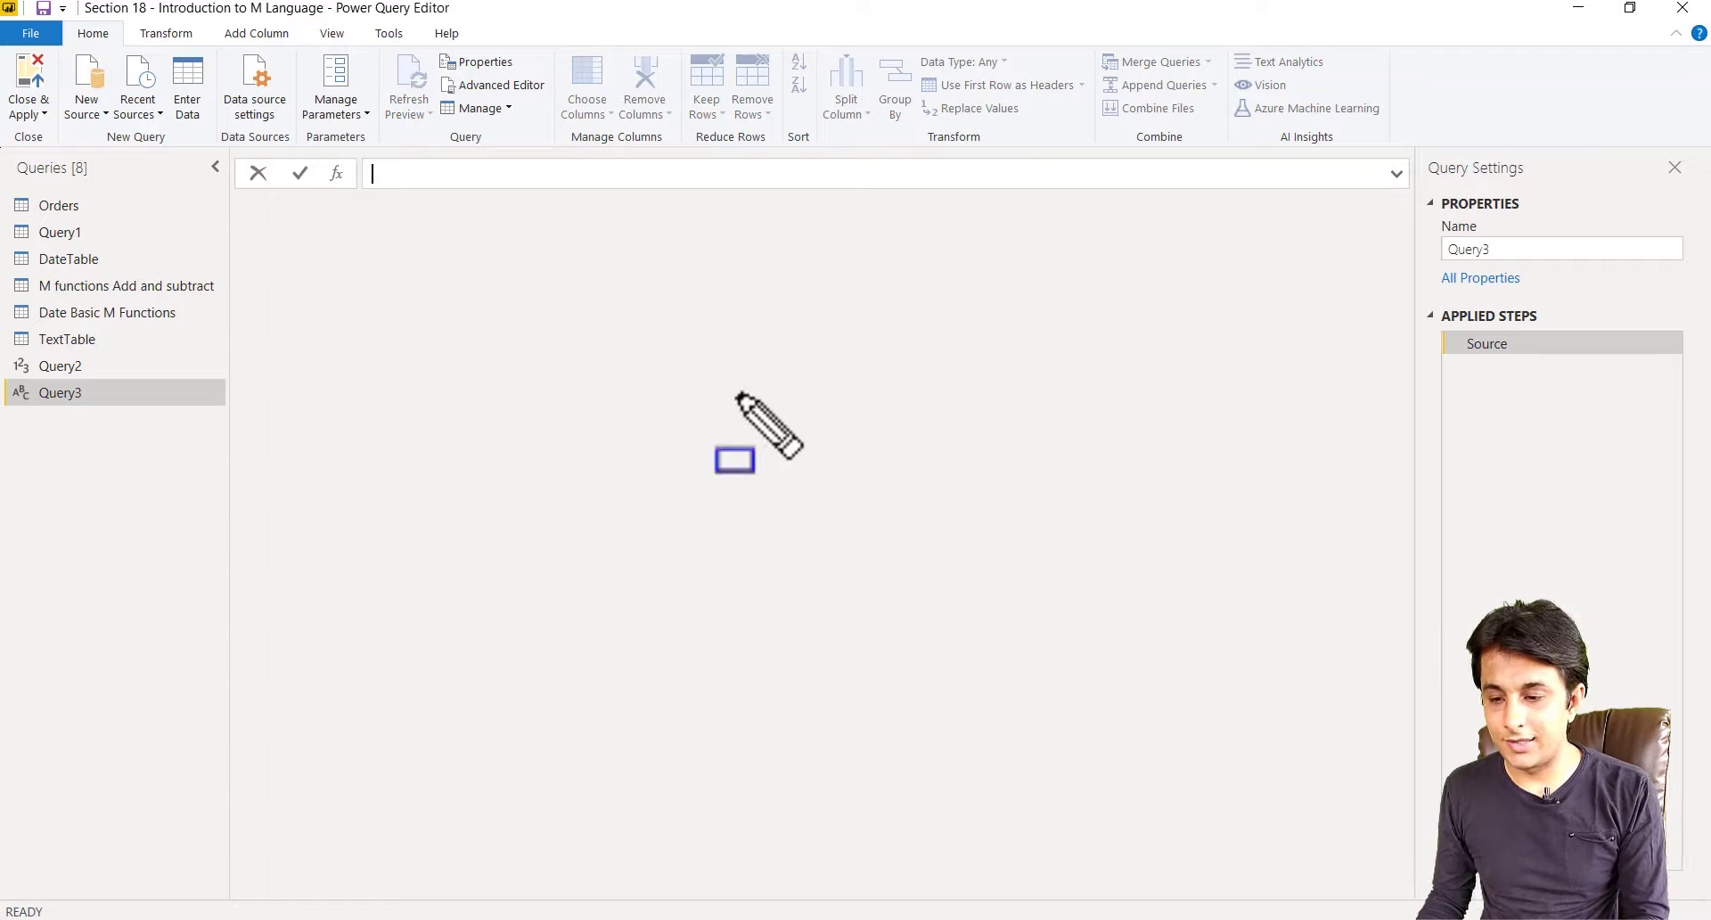
drag(1432, 306, 1706, 374)
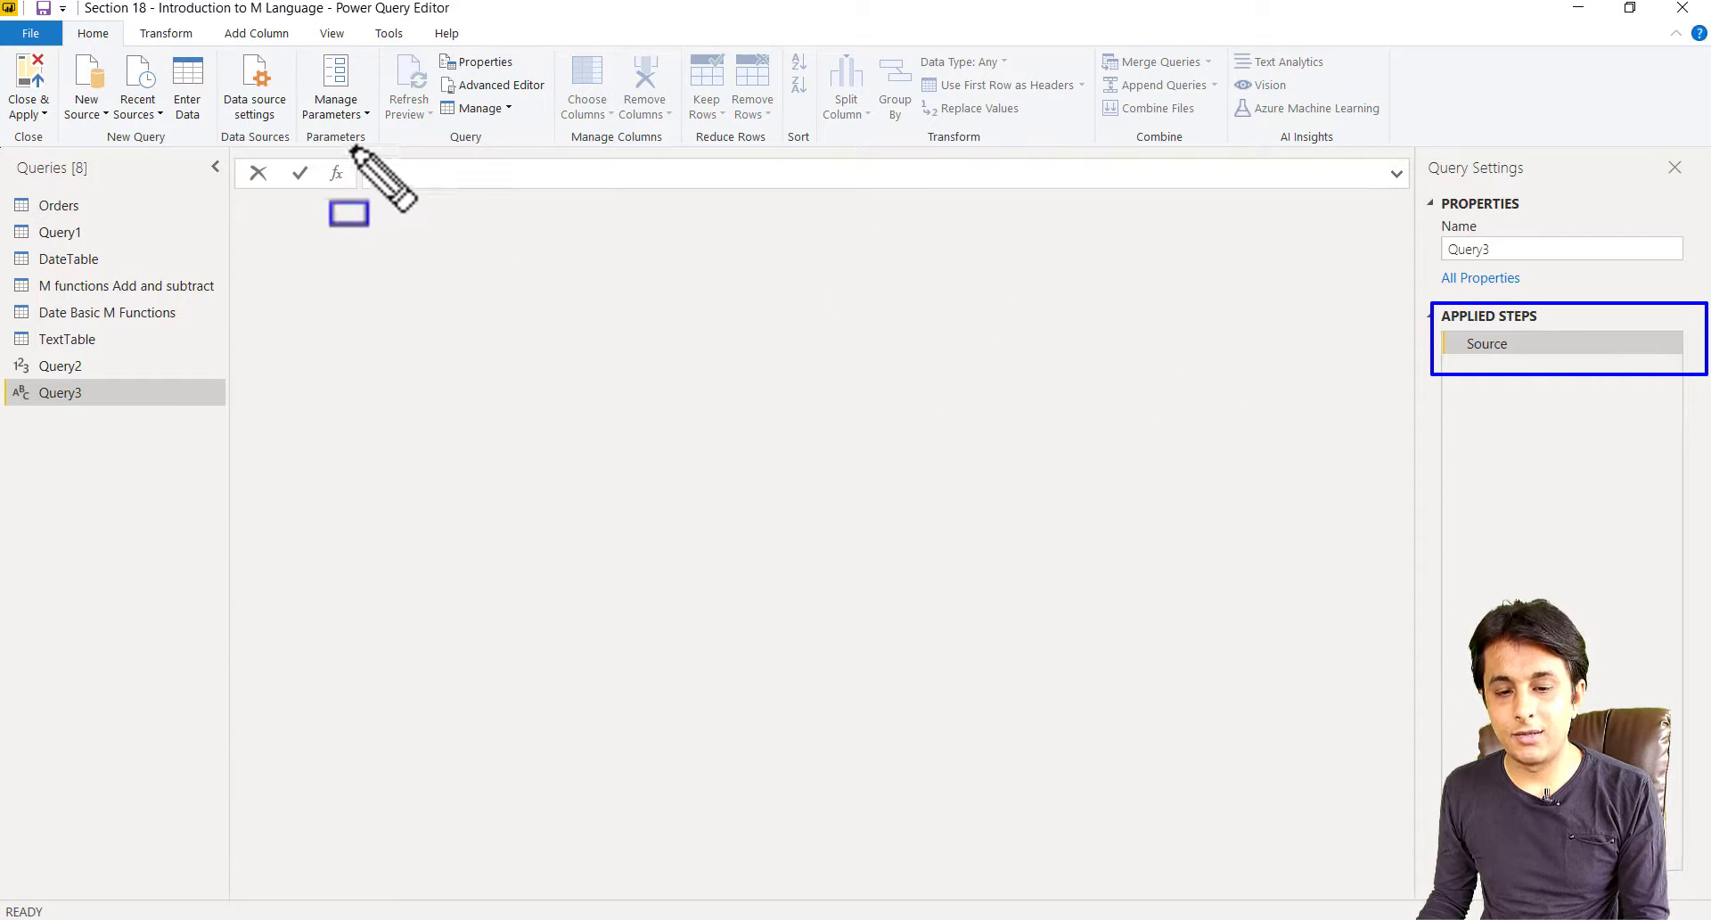
mouse_move(352, 147)
mouse_down()
mouse_move(568, 214)
mouse_move(777, 217)
mouse_up()
key(Escape)
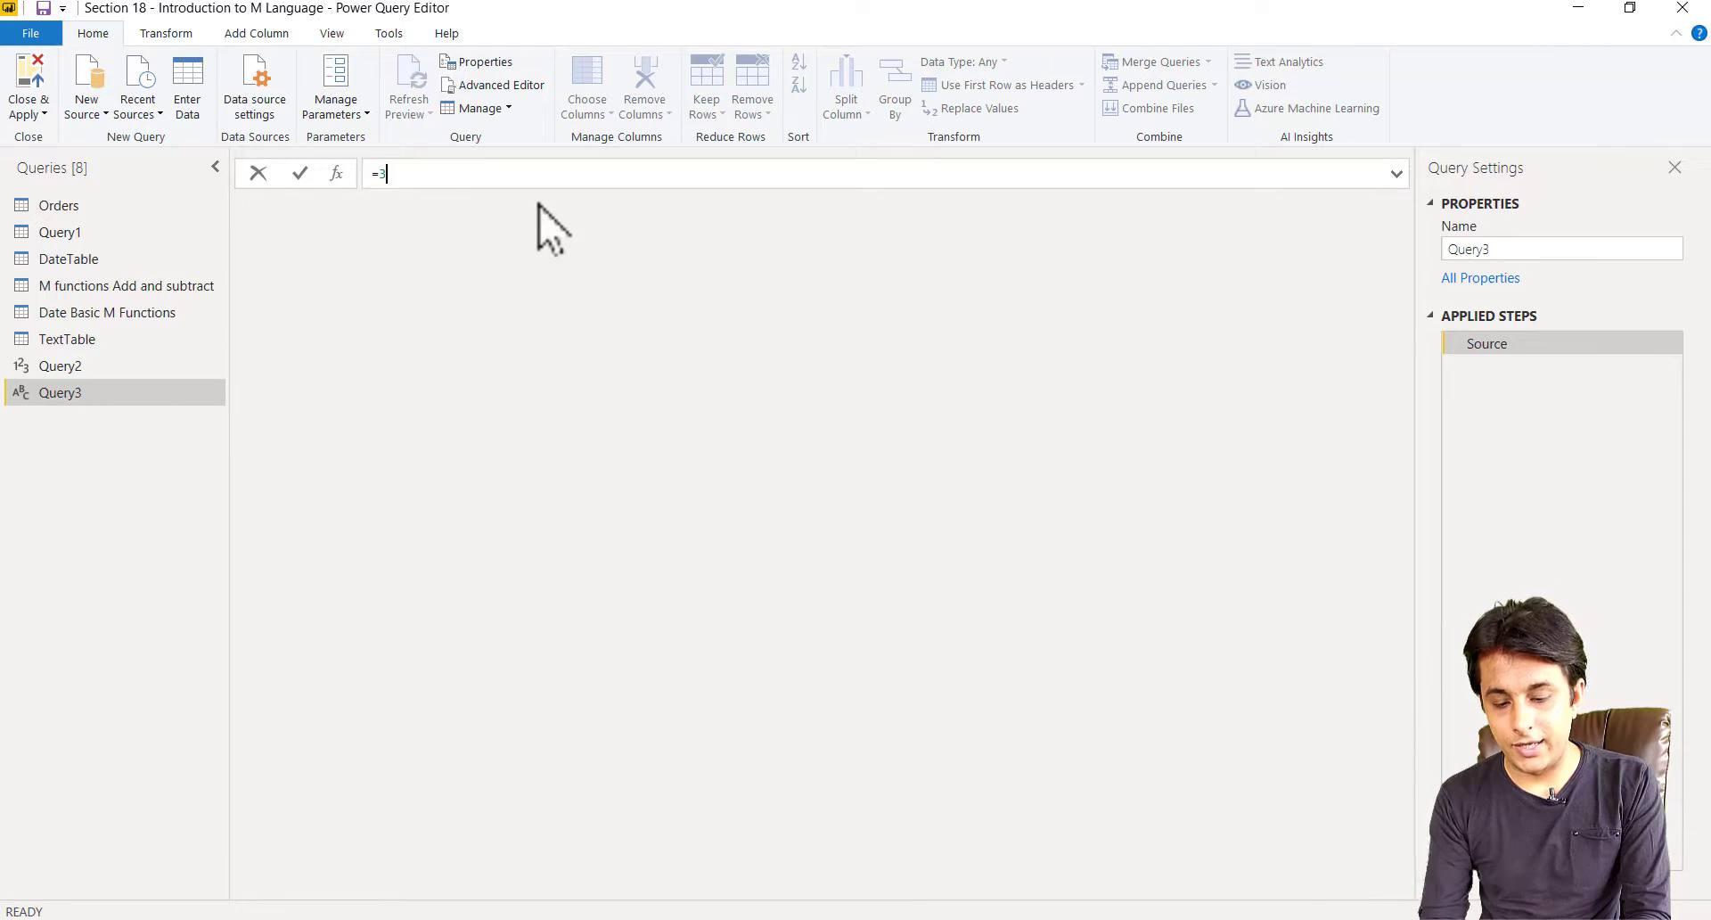
text(#shared)
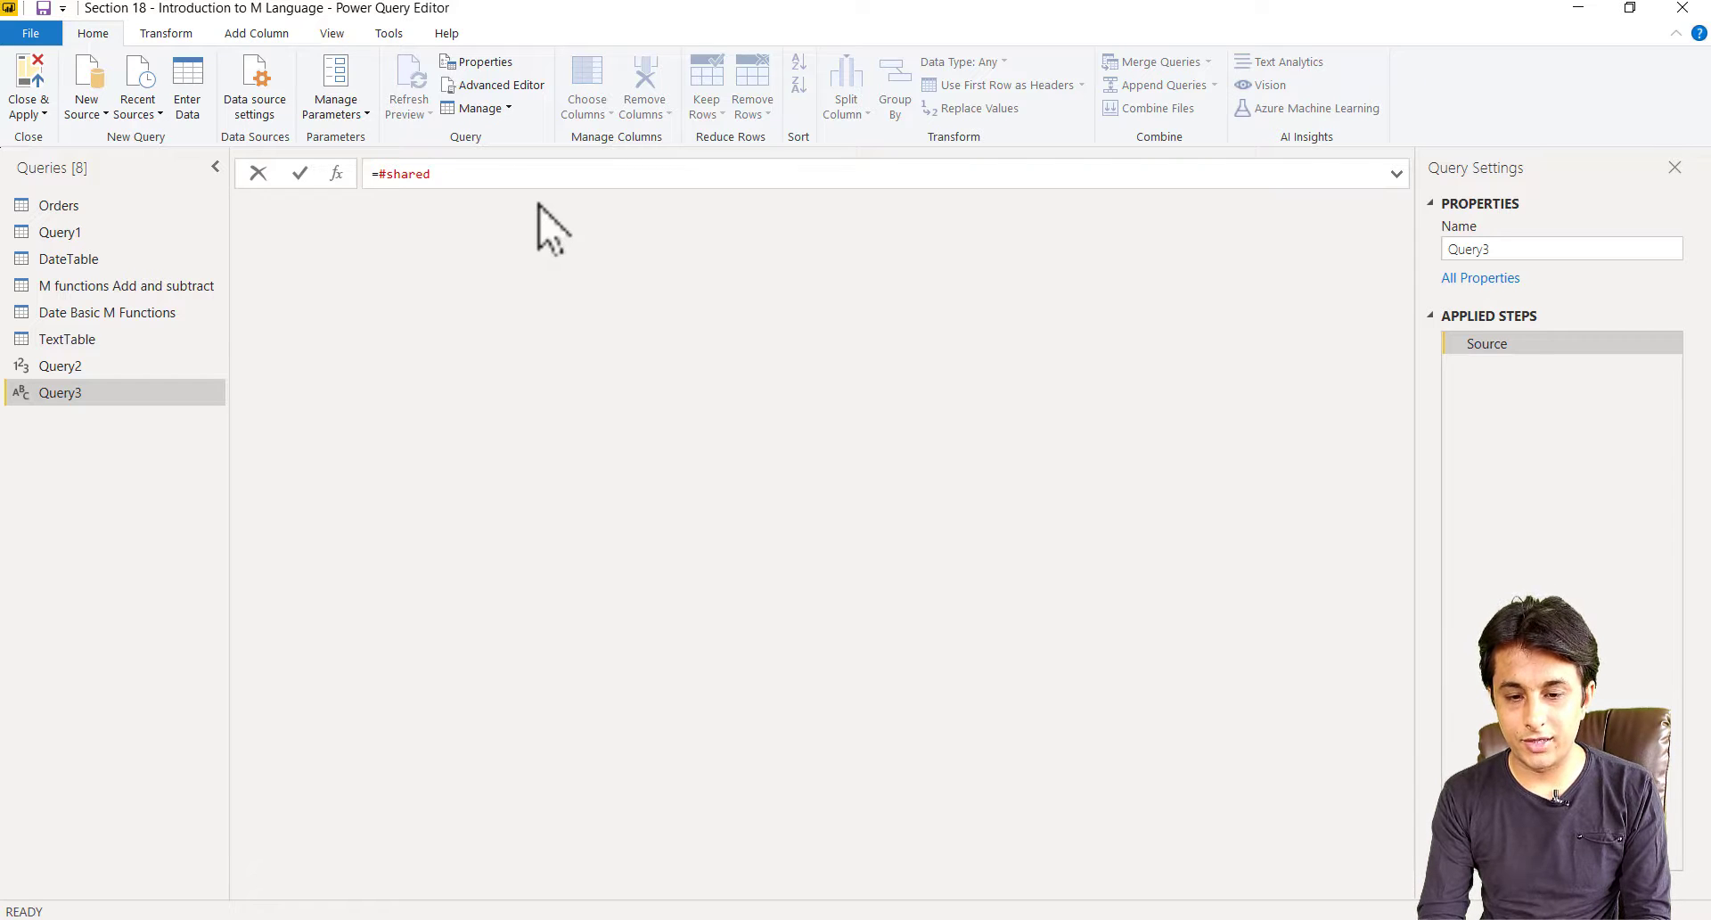
key(super+plus)
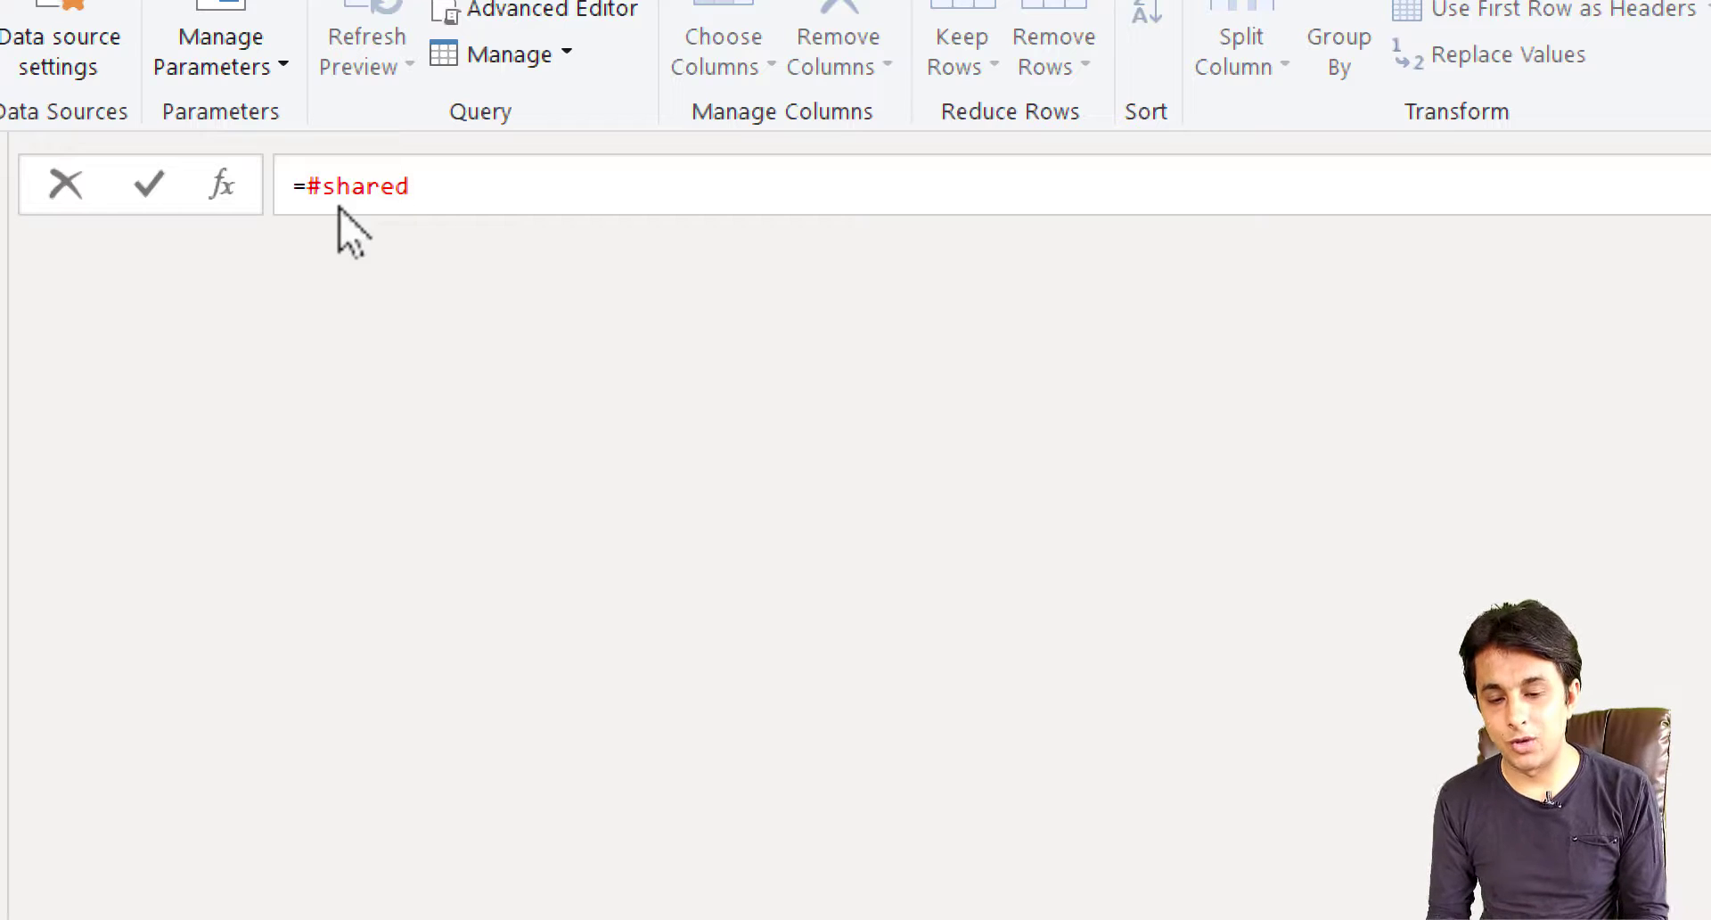
key(super+minus)
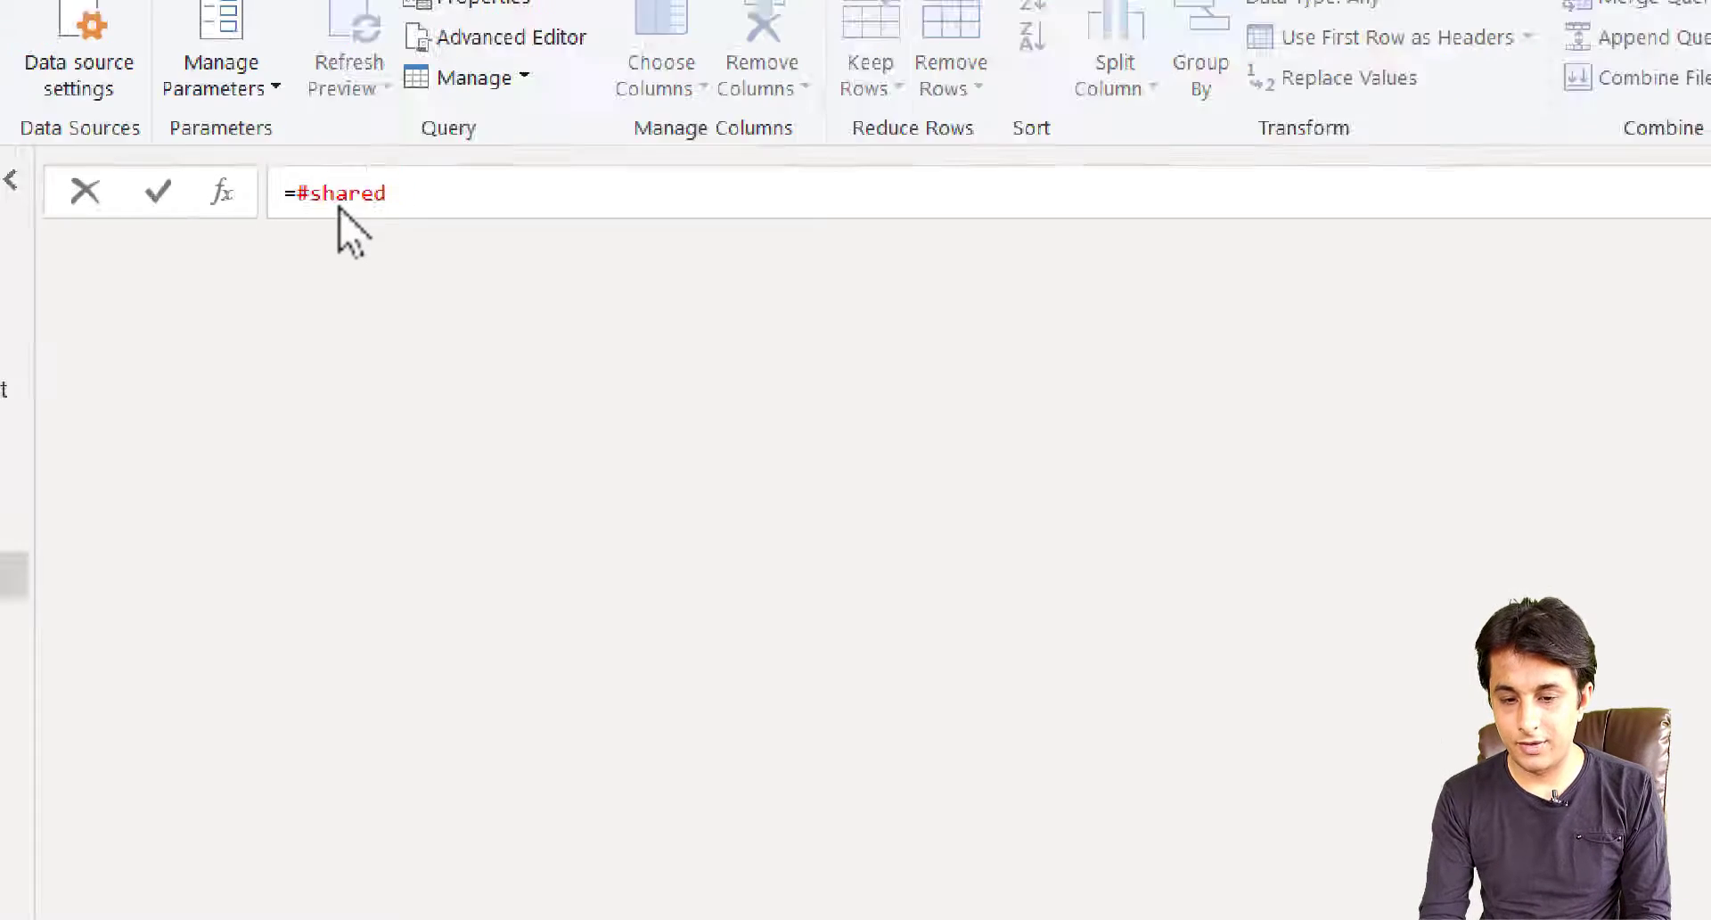
key(Return)
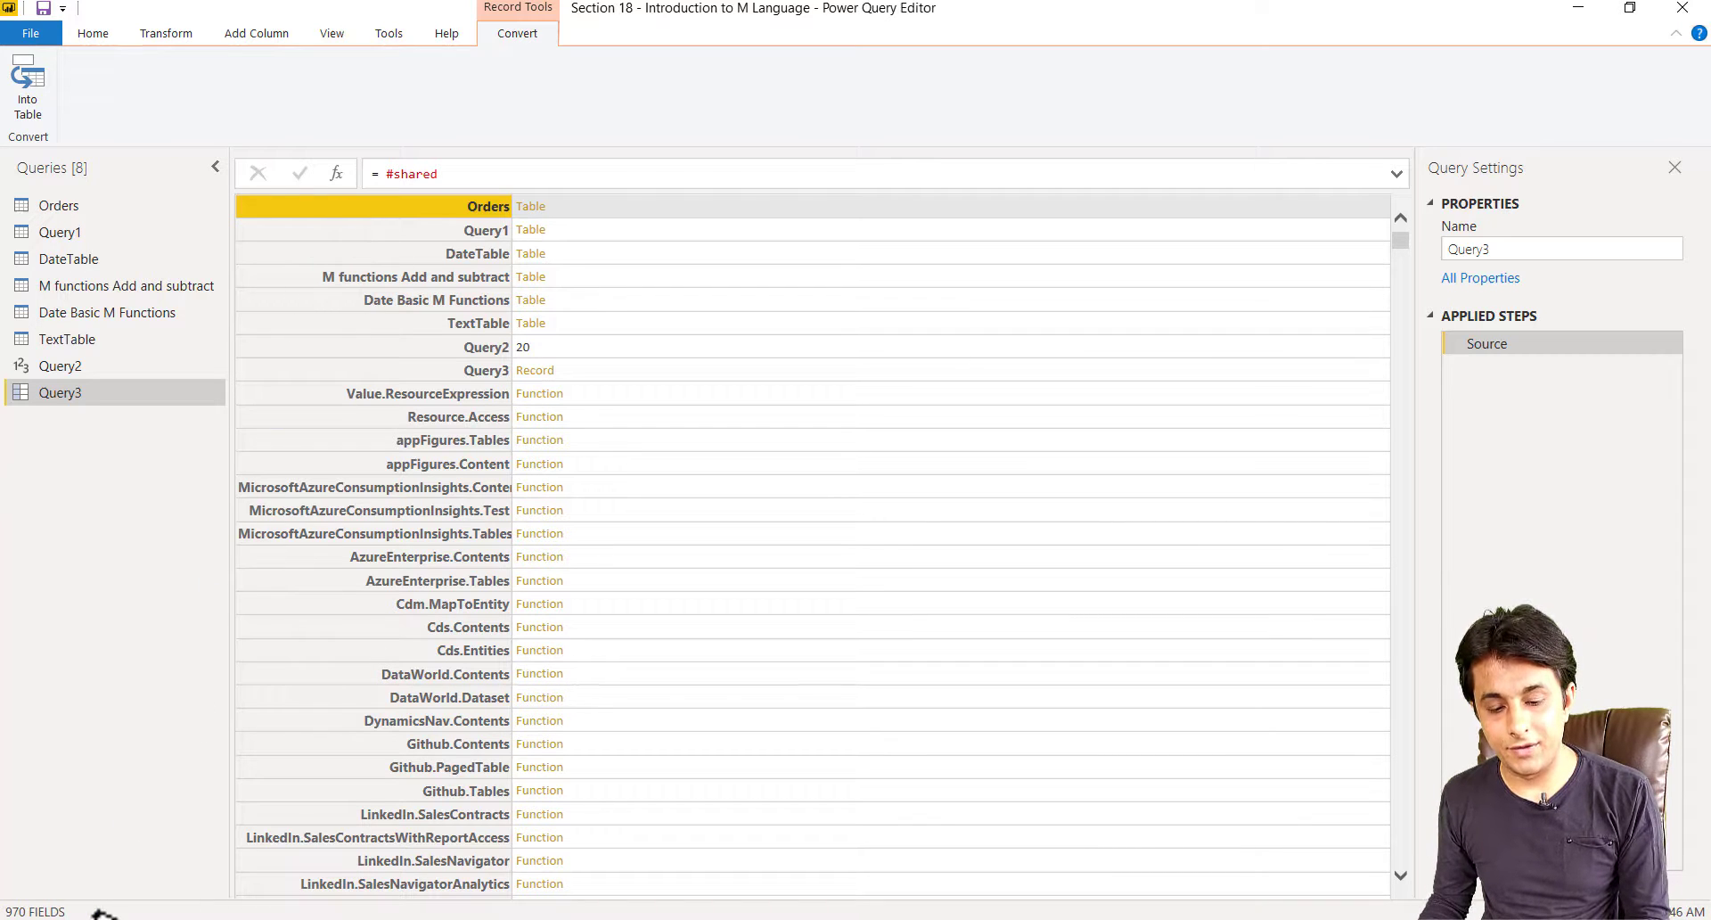
drag(94, 911, 1, 881)
key(Escape)
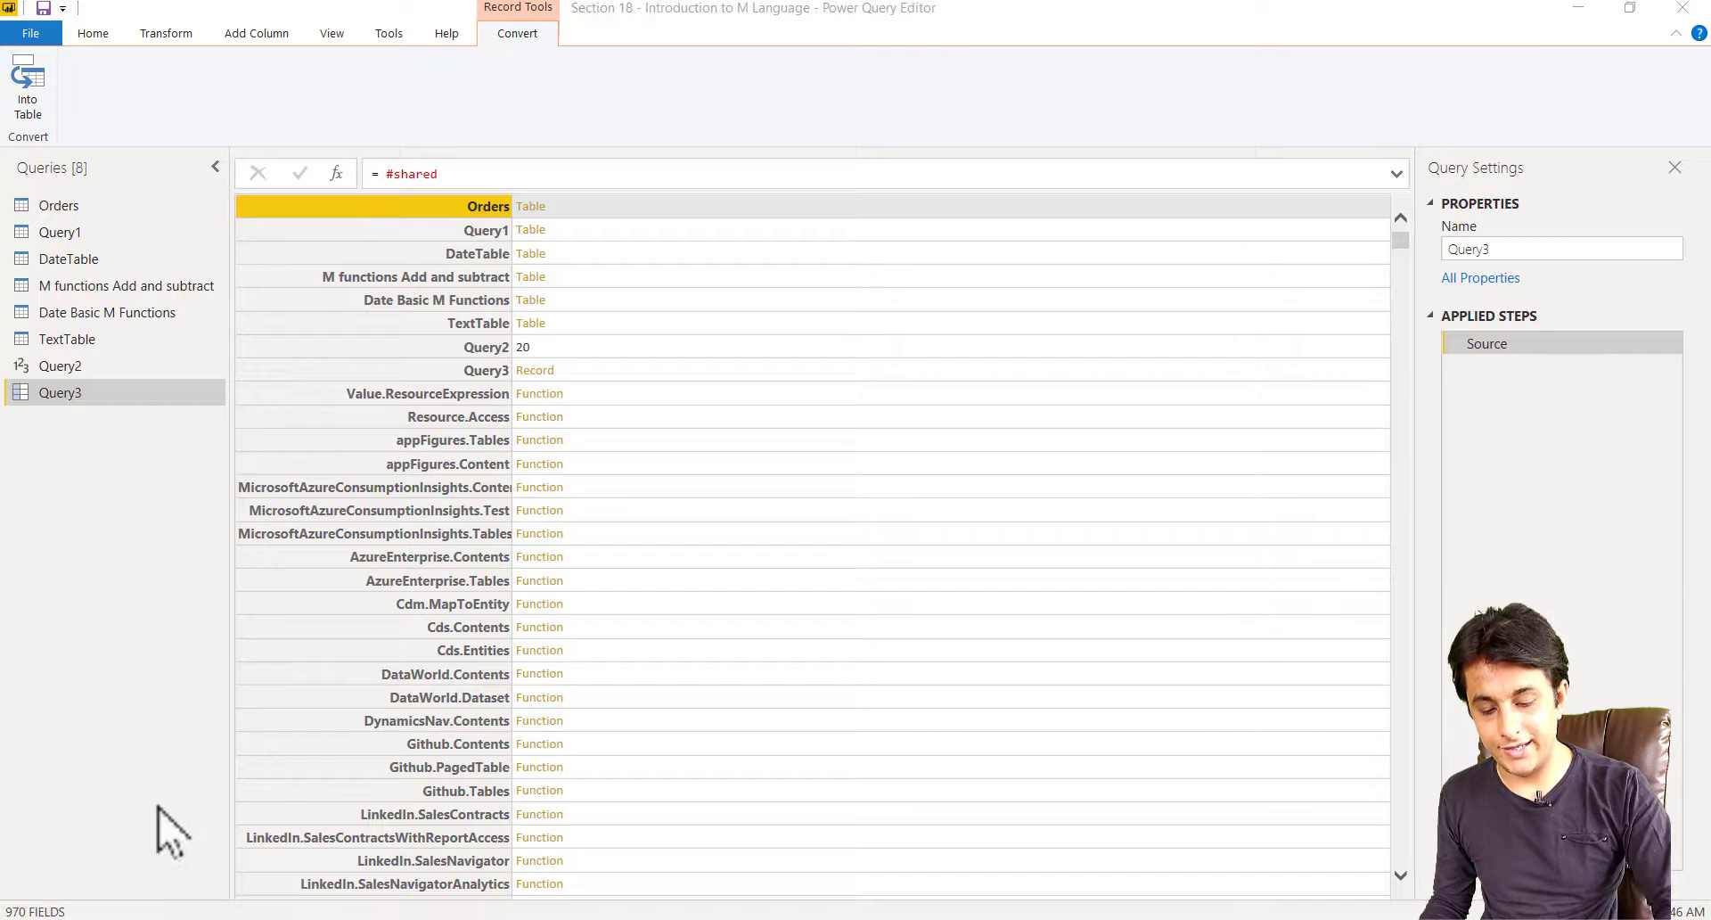
drag(2, 873, 83, 918)
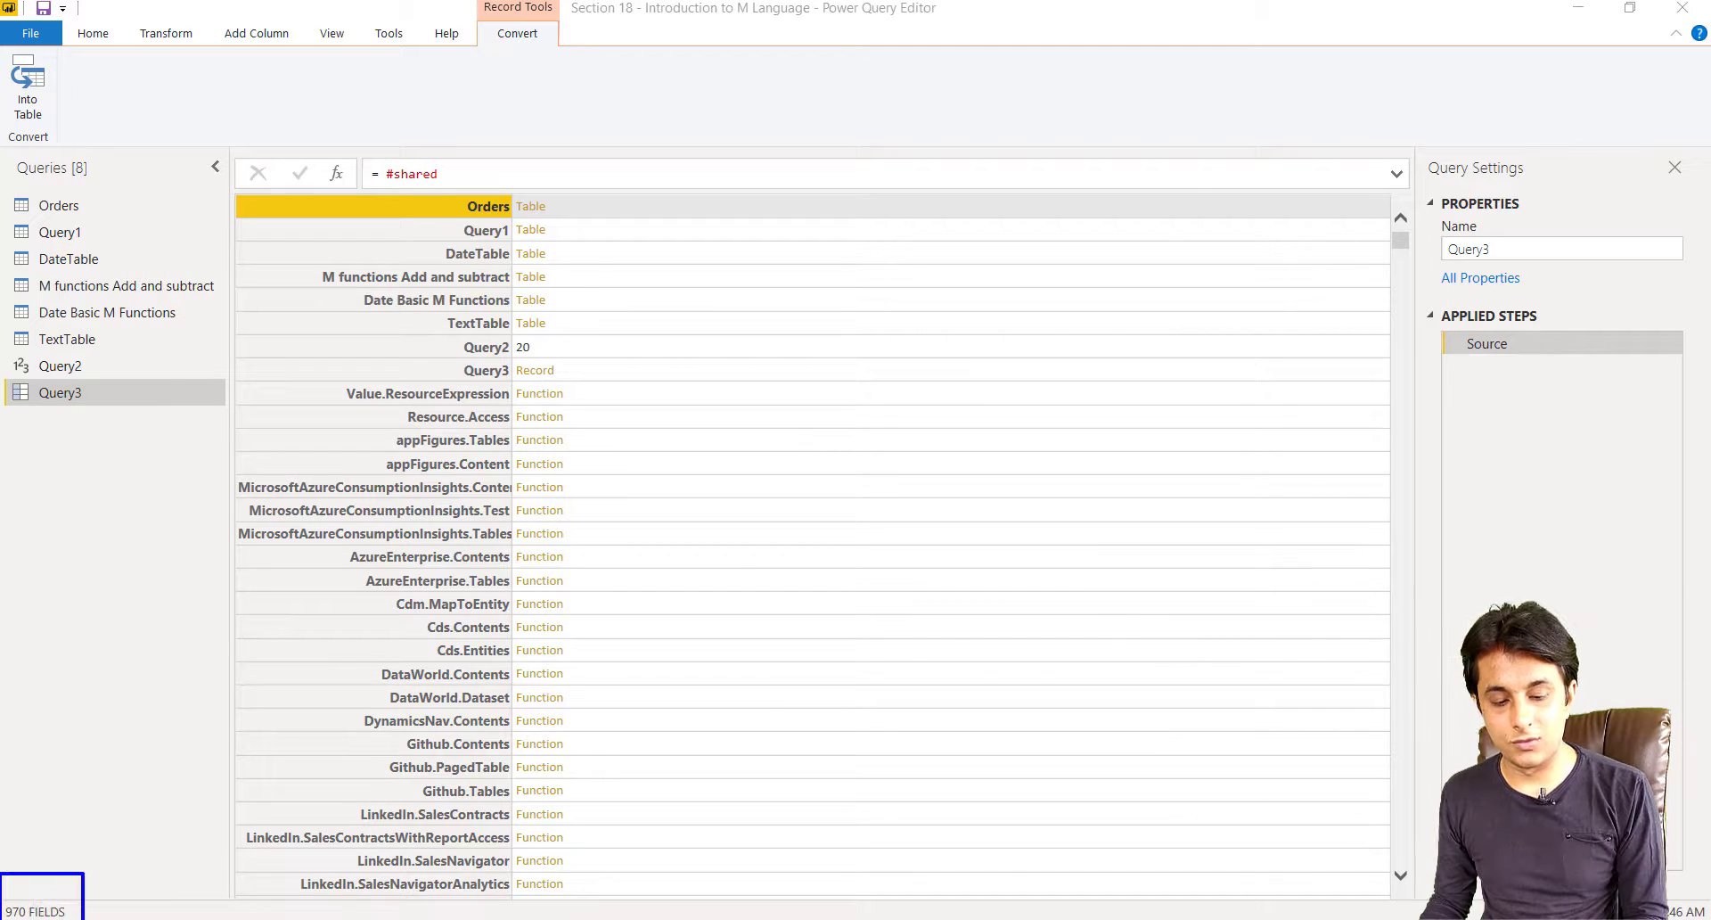
mouse_move(279, 204)
mouse_down()
mouse_move(489, 489)
mouse_move(510, 589)
mouse_up()
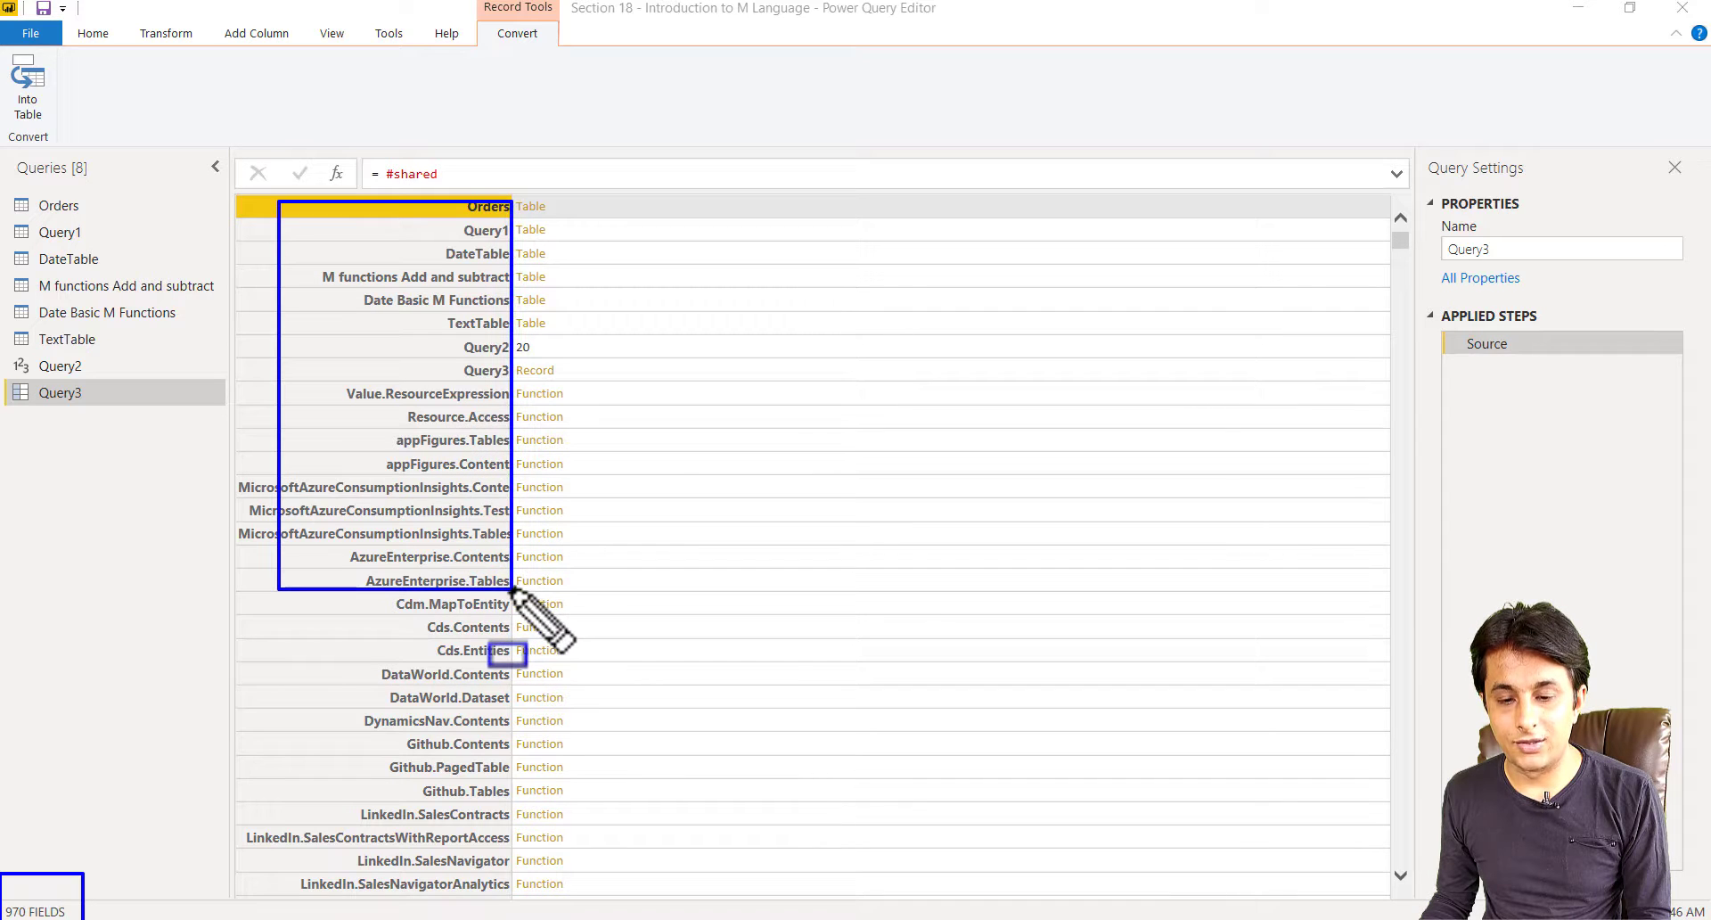
drag(633, 581, 514, 522)
drag(576, 285, 508, 232)
key(Escape)
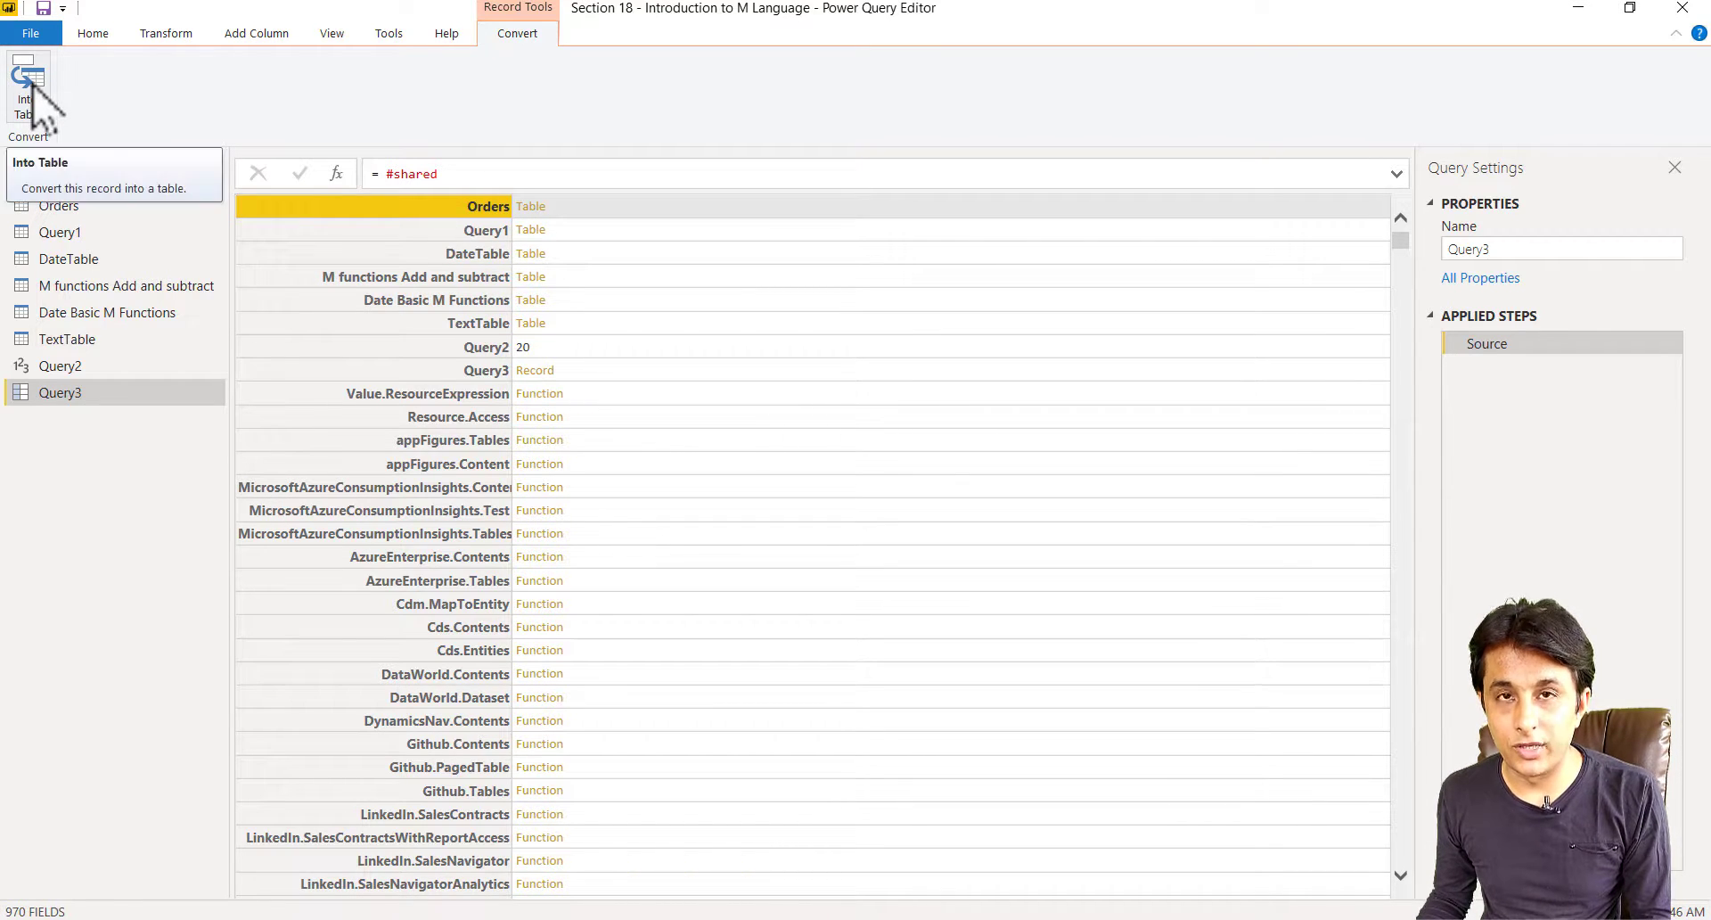
Convert the record of shared functions into a table.
click(30, 84)
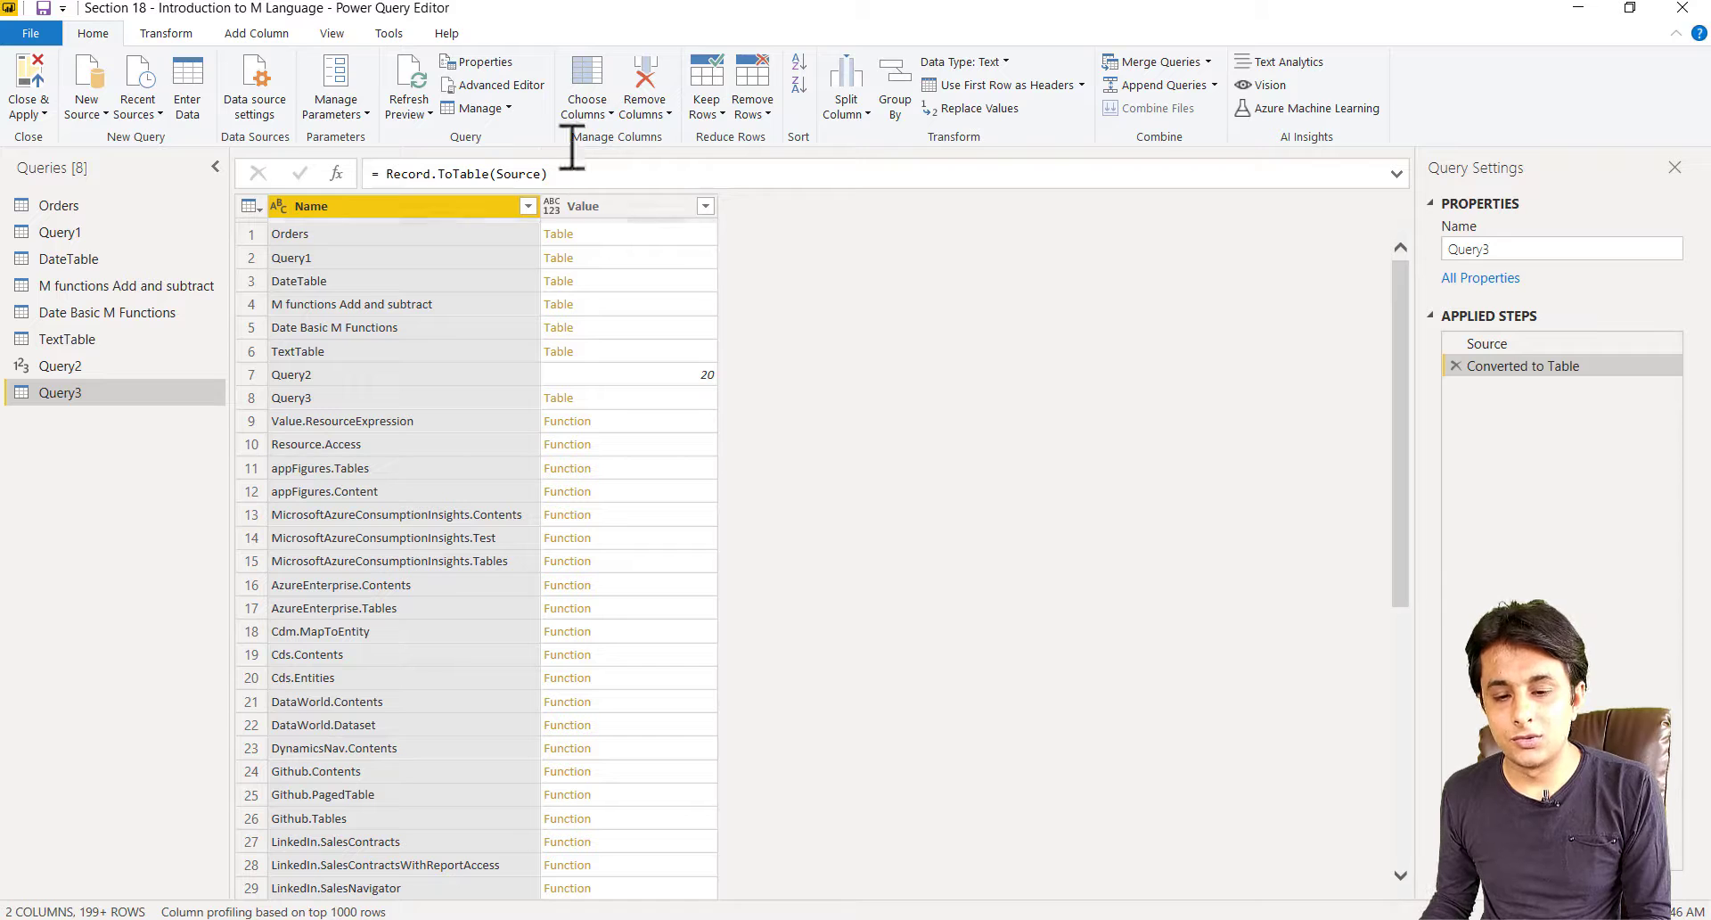
key(ctrl+2)
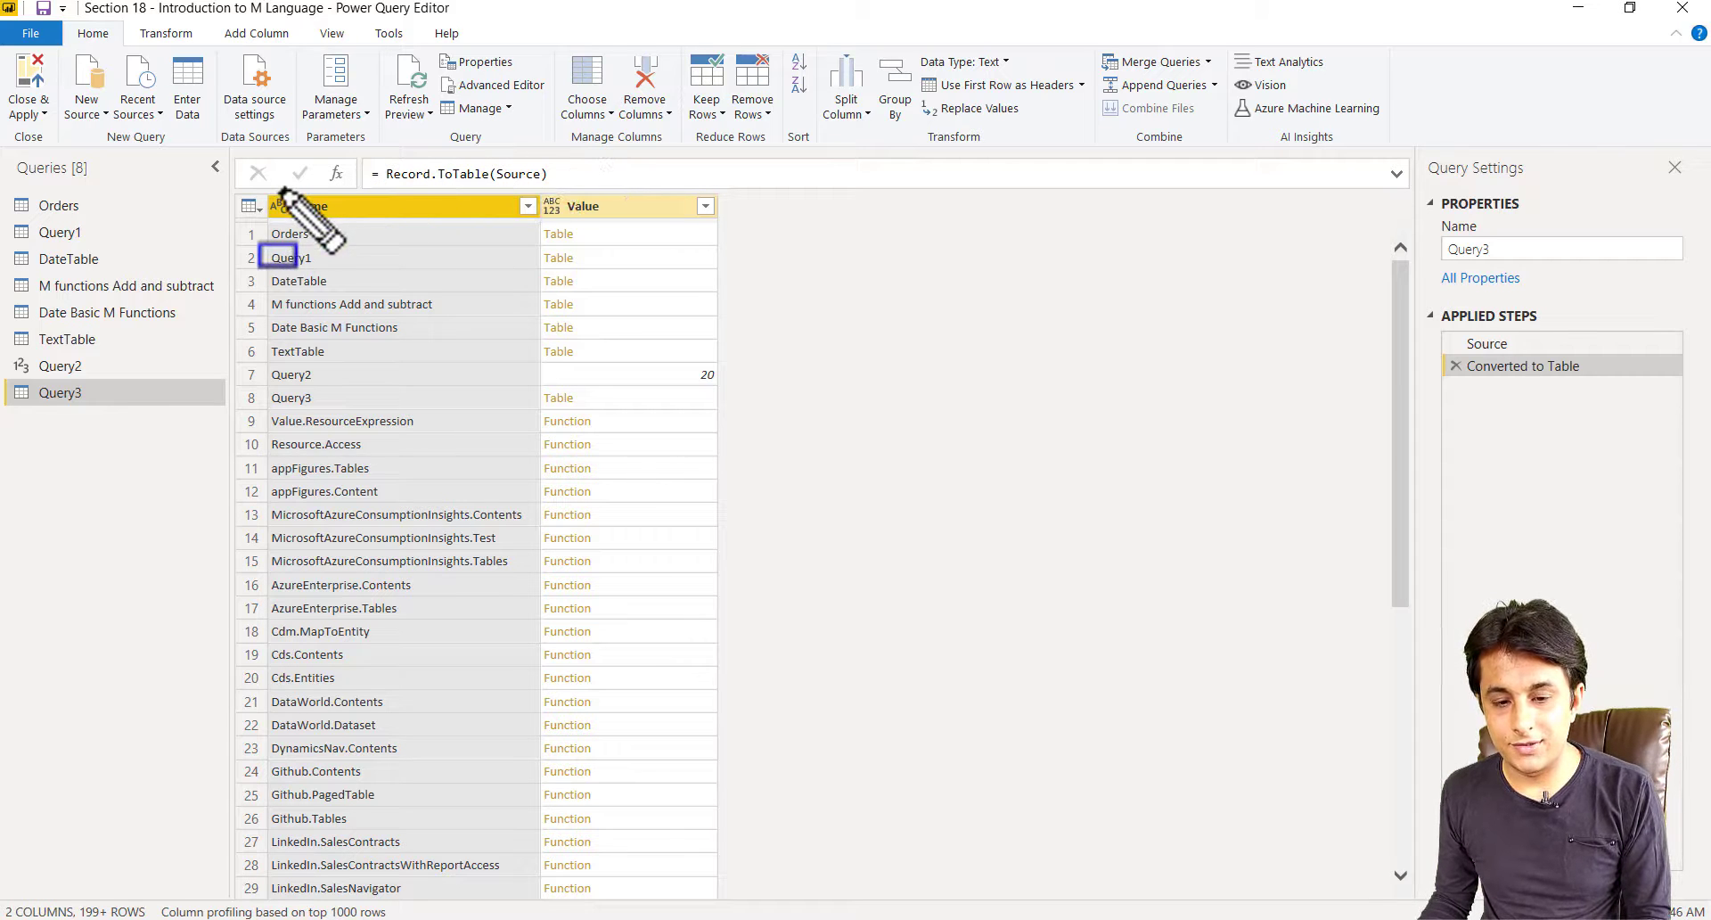
drag(281, 186, 544, 232)
key(Escape)
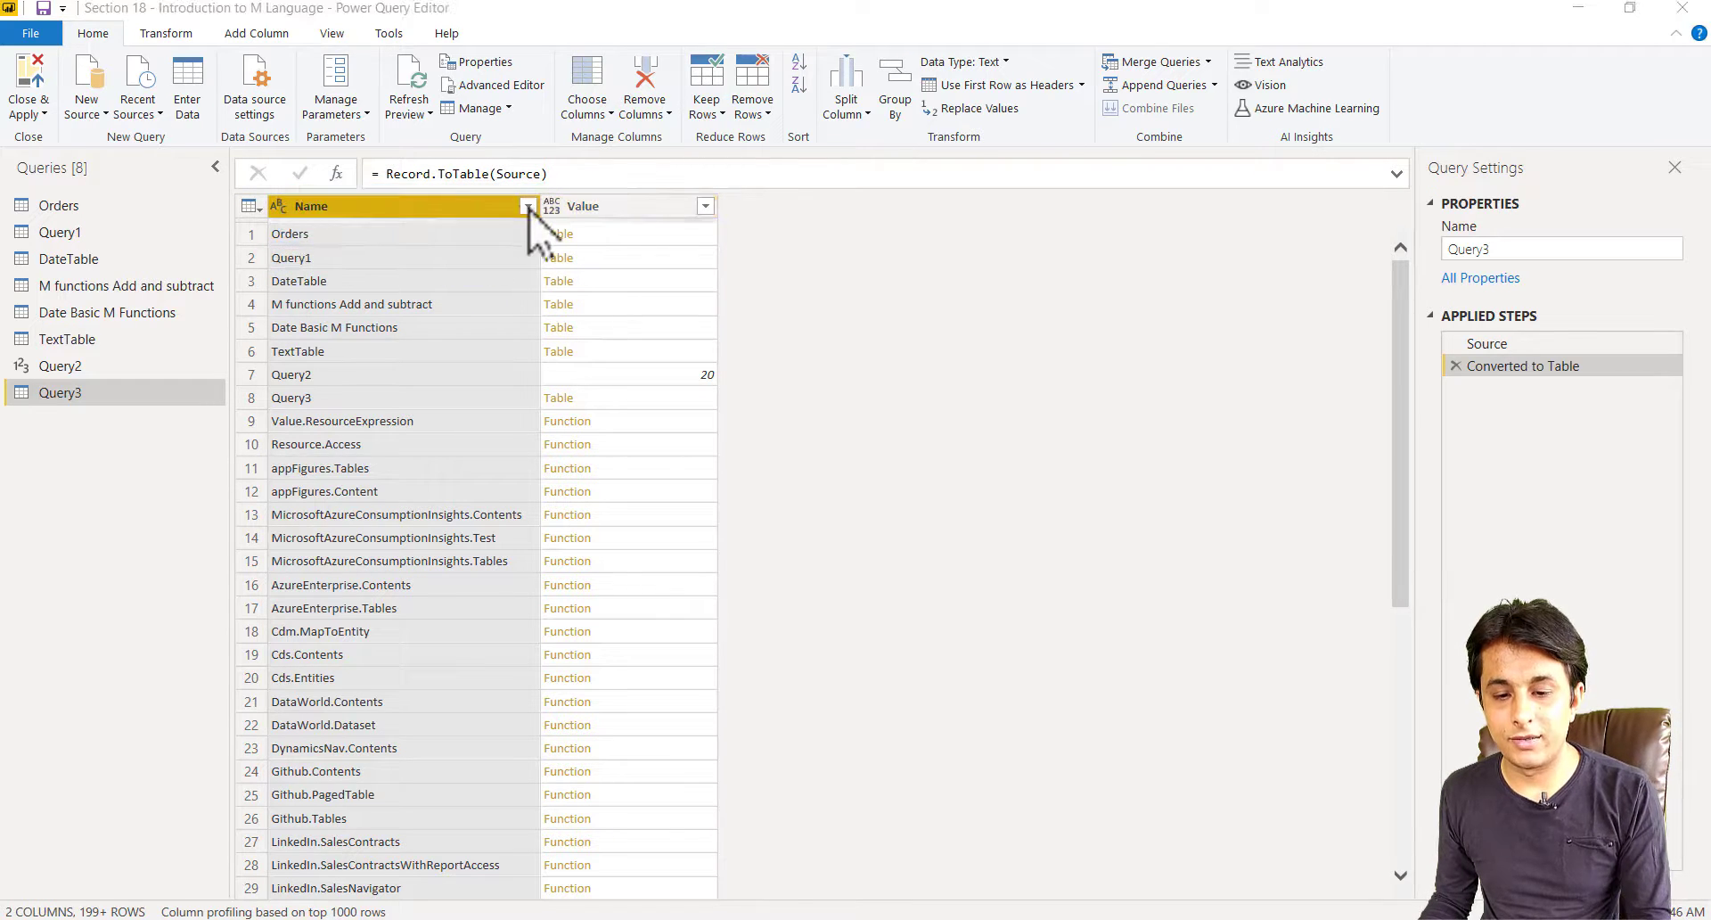
Filter the Name column to keep only the entries matching the search text "Date".
click(528, 206)
click(319, 408)
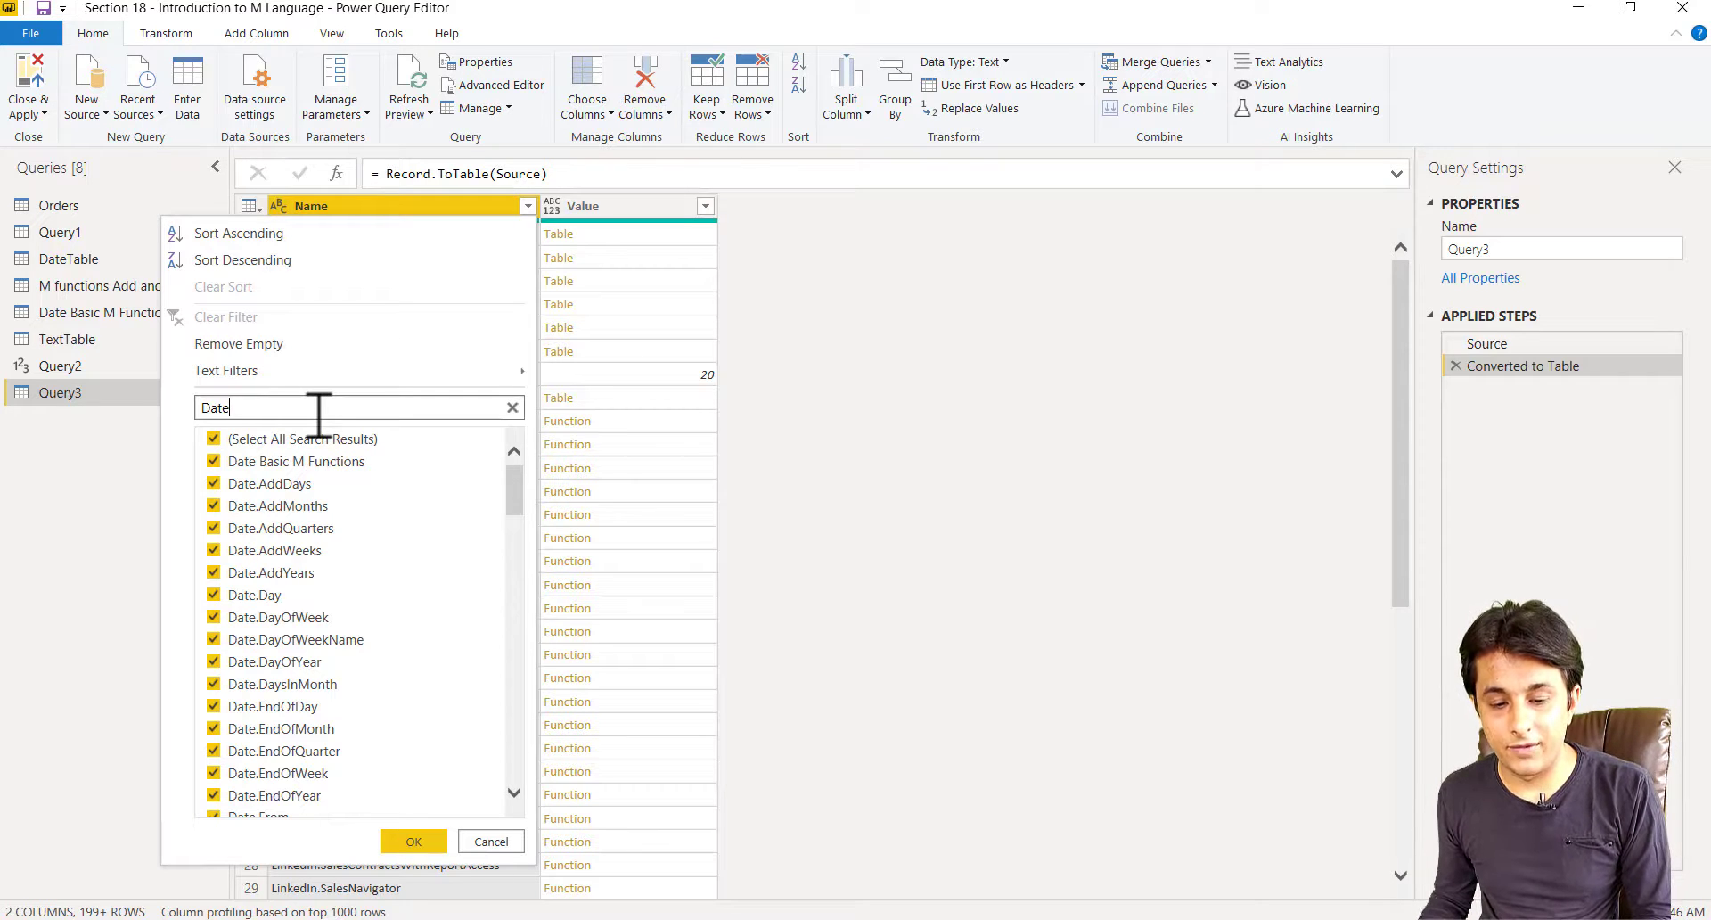
click(426, 841)
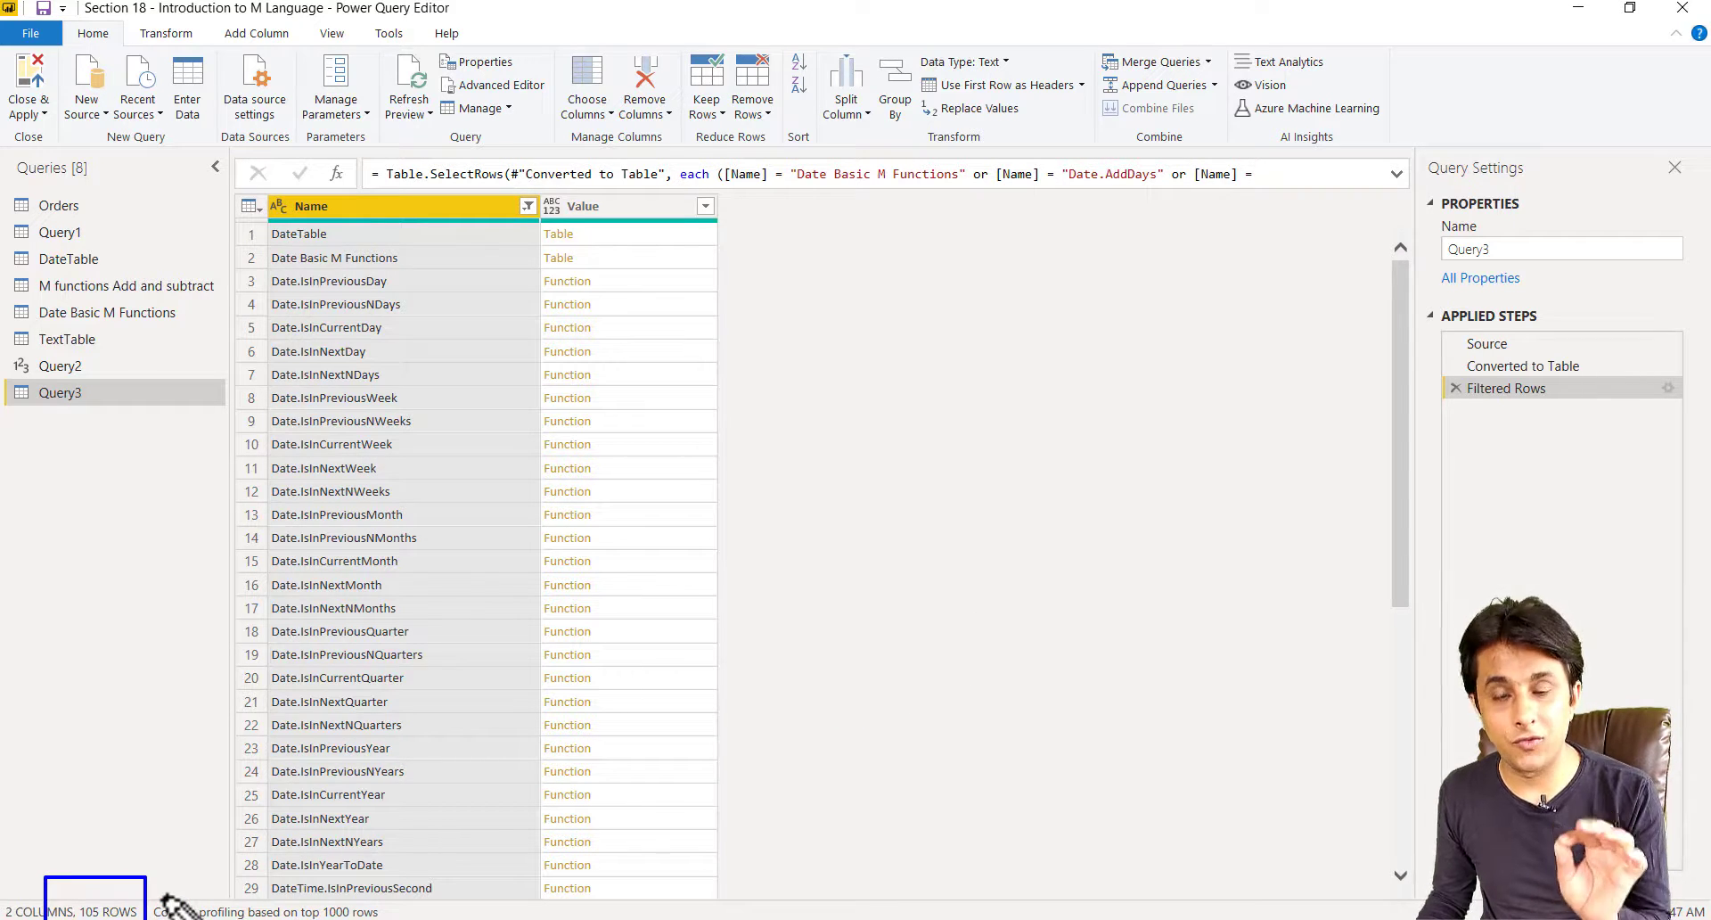
mouse_move(261, 215)
mouse_down()
mouse_move(294, 321)
mouse_move(272, 508)
mouse_move(305, 863)
mouse_up()
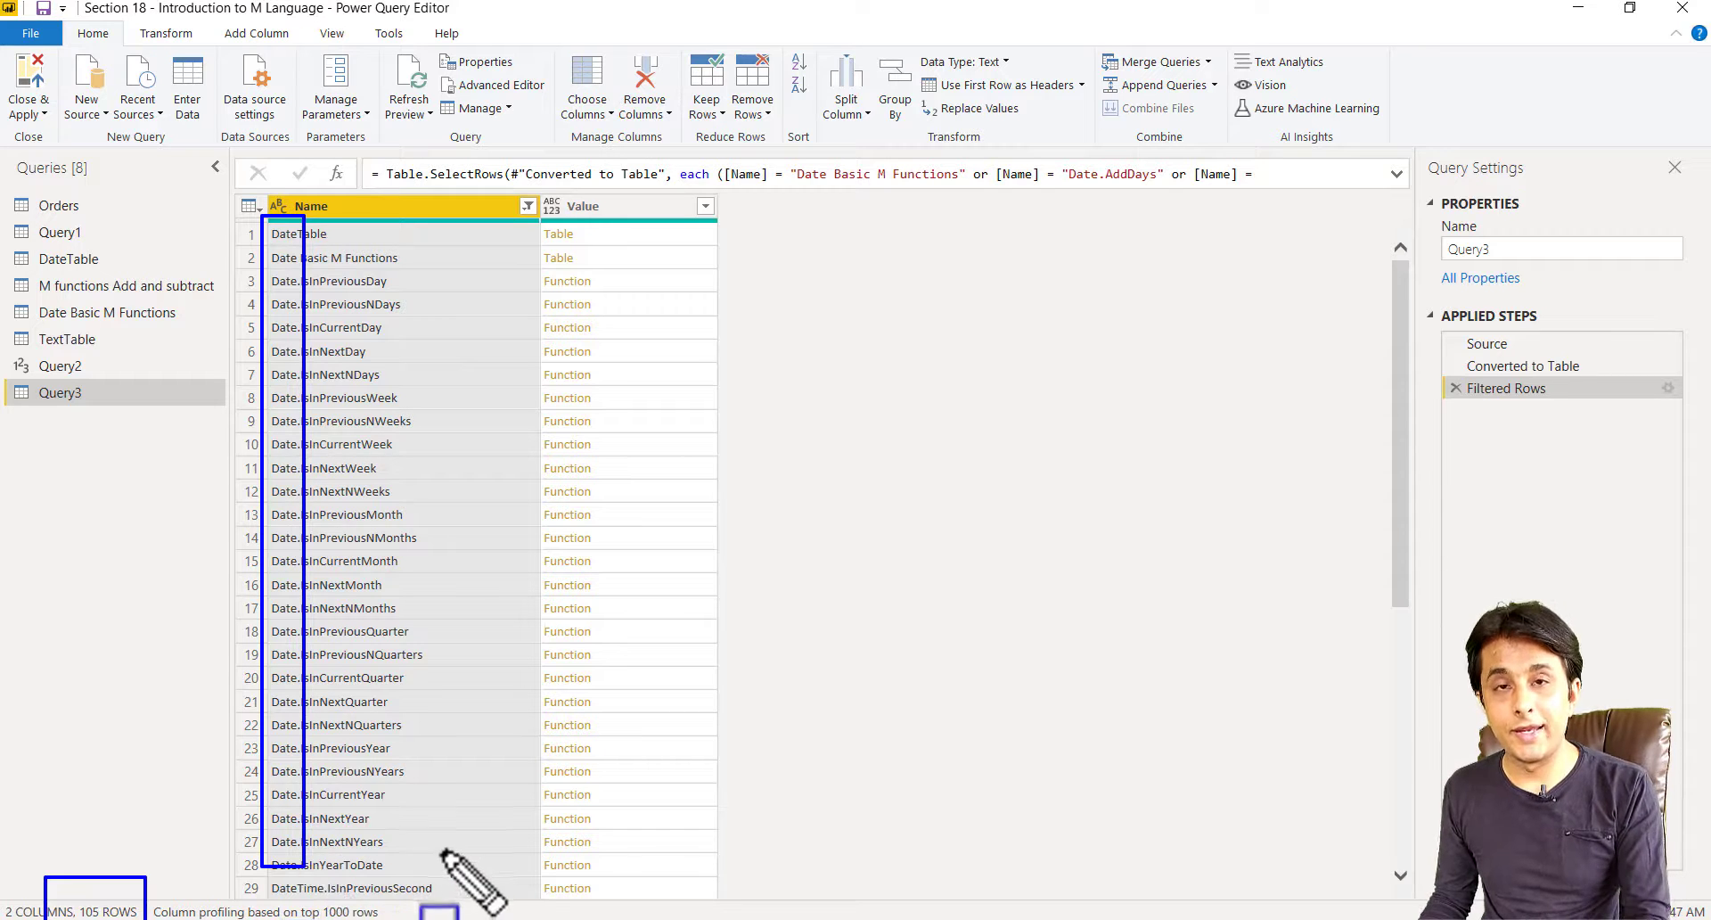
key(Escape)
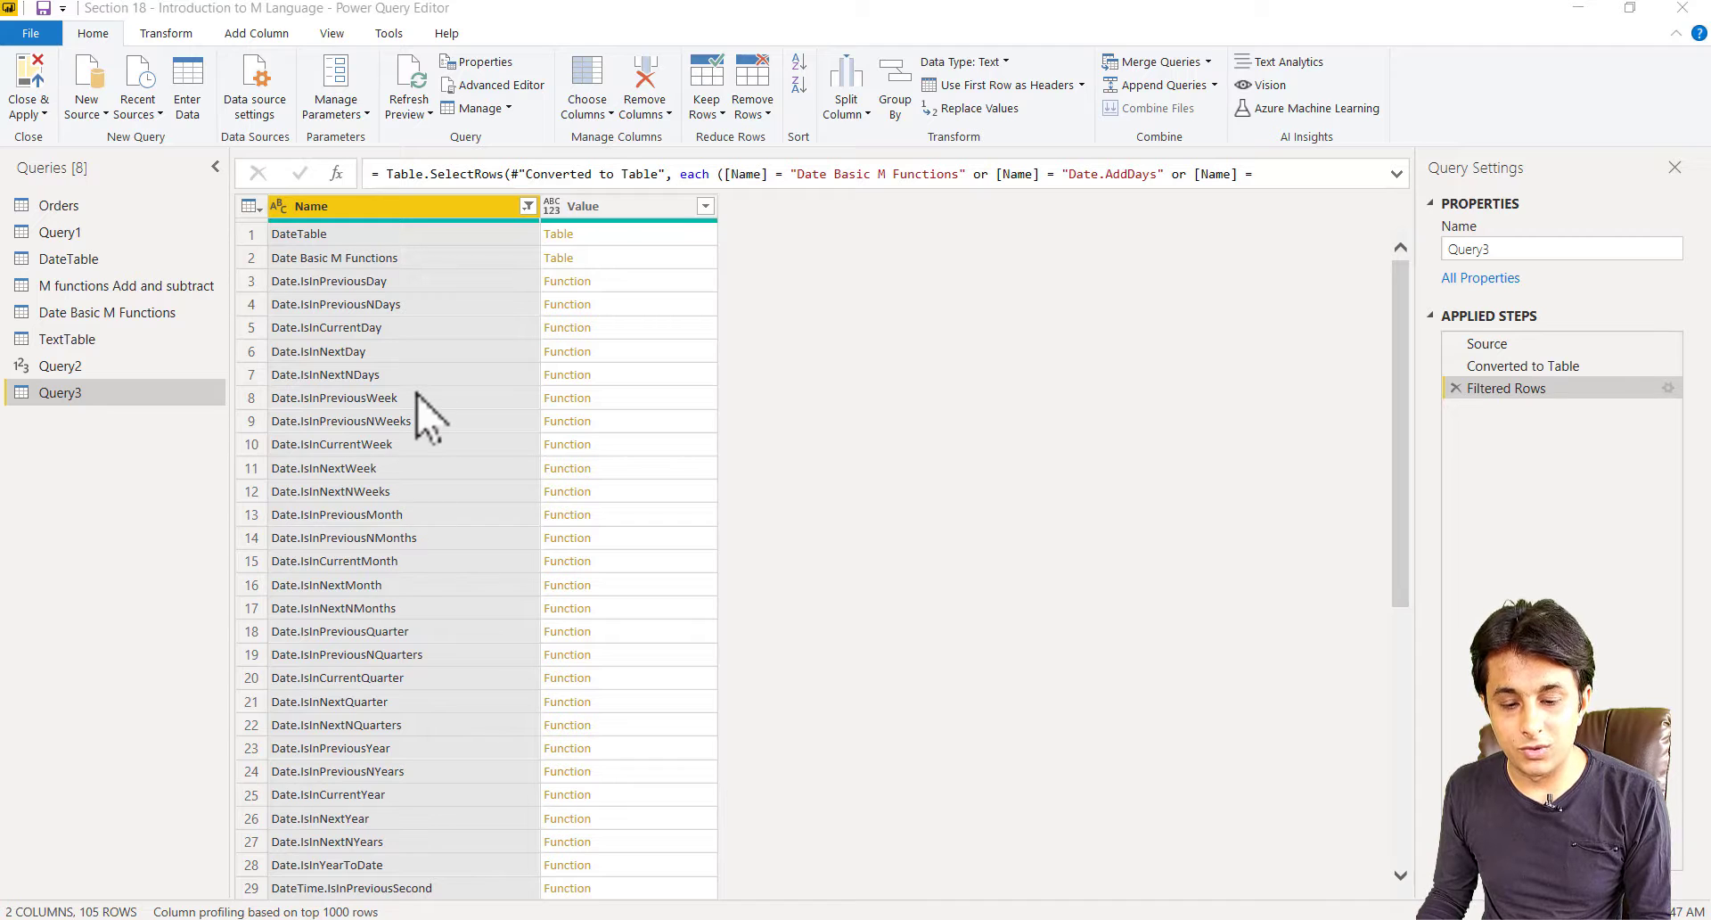
Show the help for the Date.IsInPreviousMonth function and enlarge its preview to read the syntax, description, usage example and output.
click(445, 514)
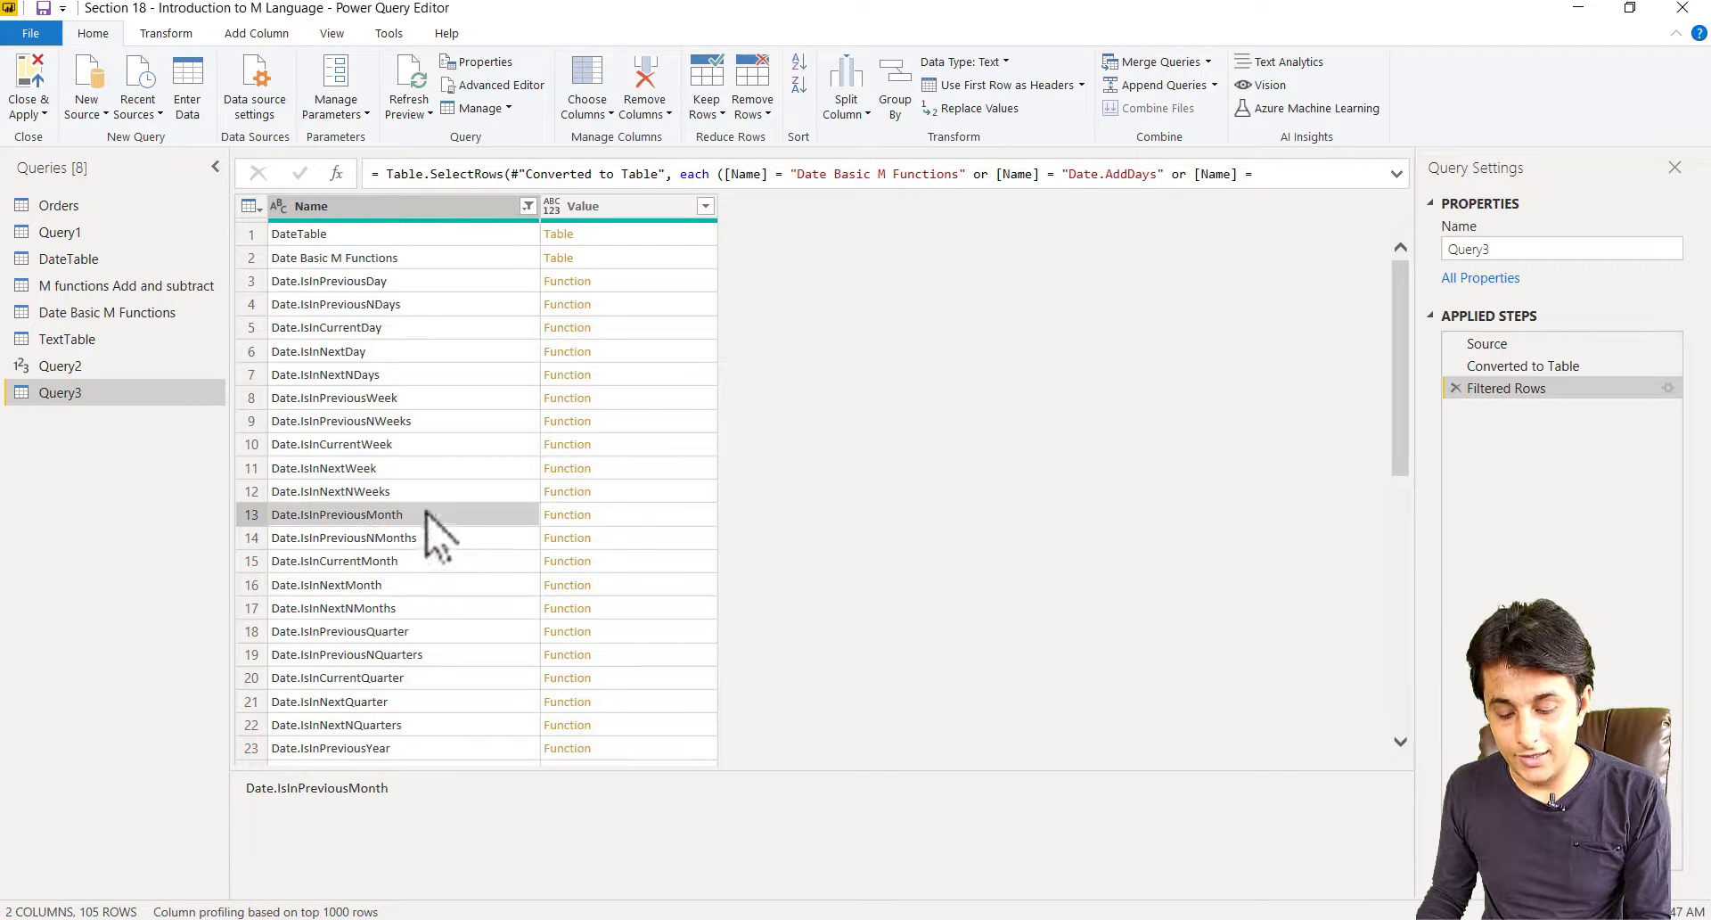
key(ctrl+2)
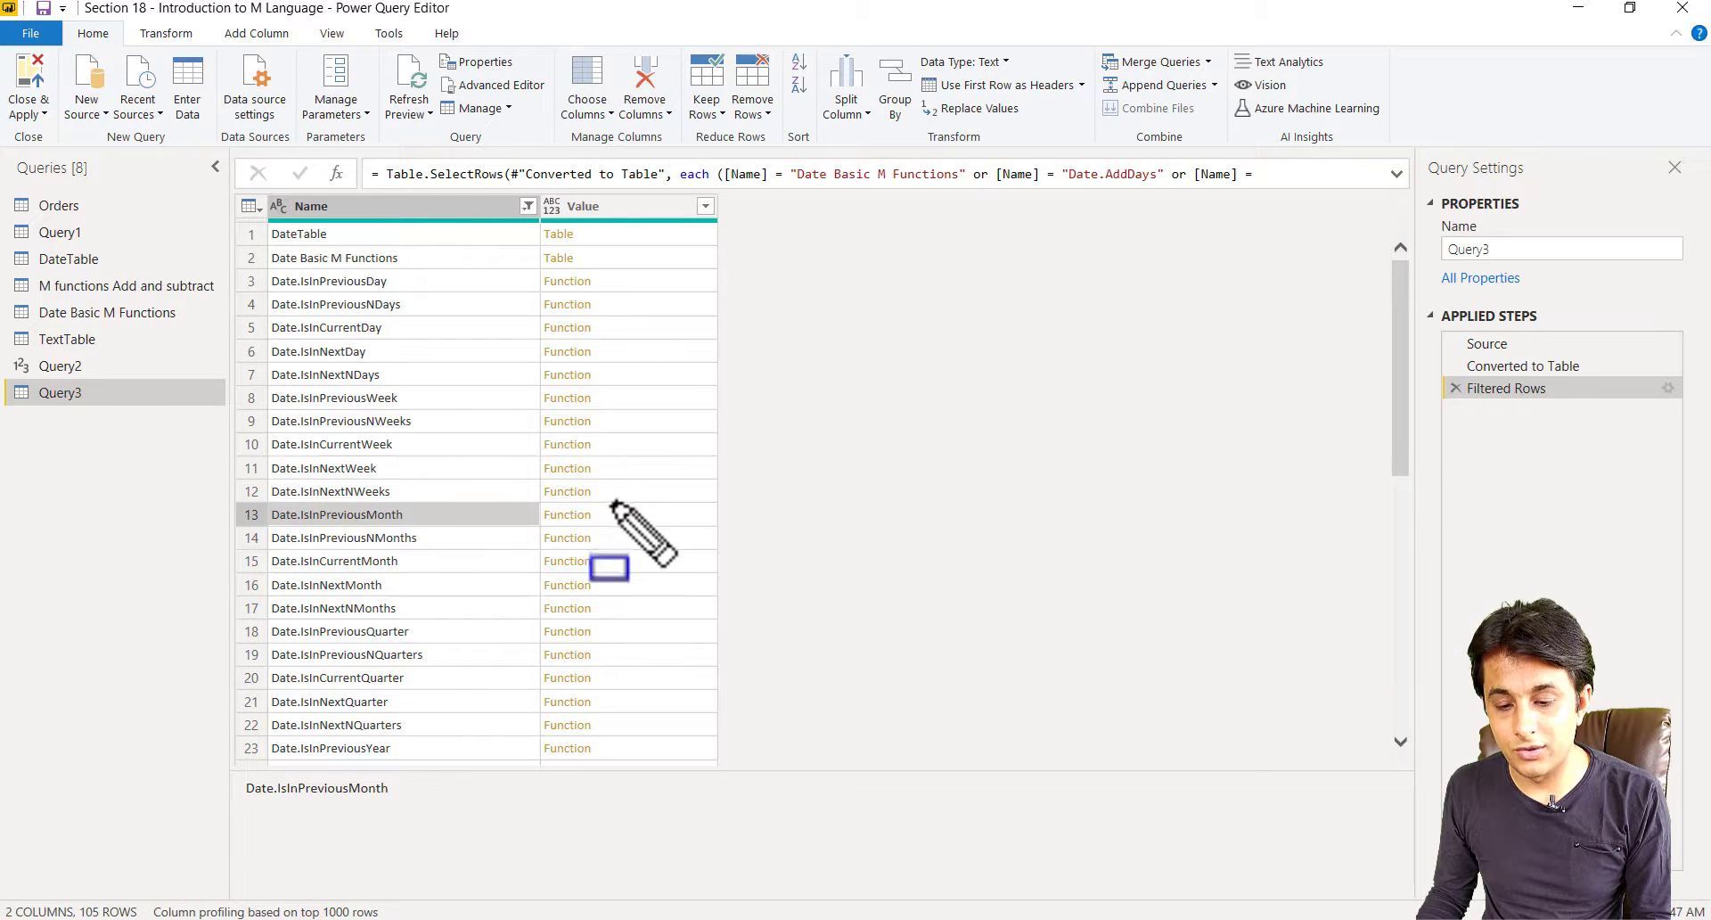
drag(611, 503, 710, 525)
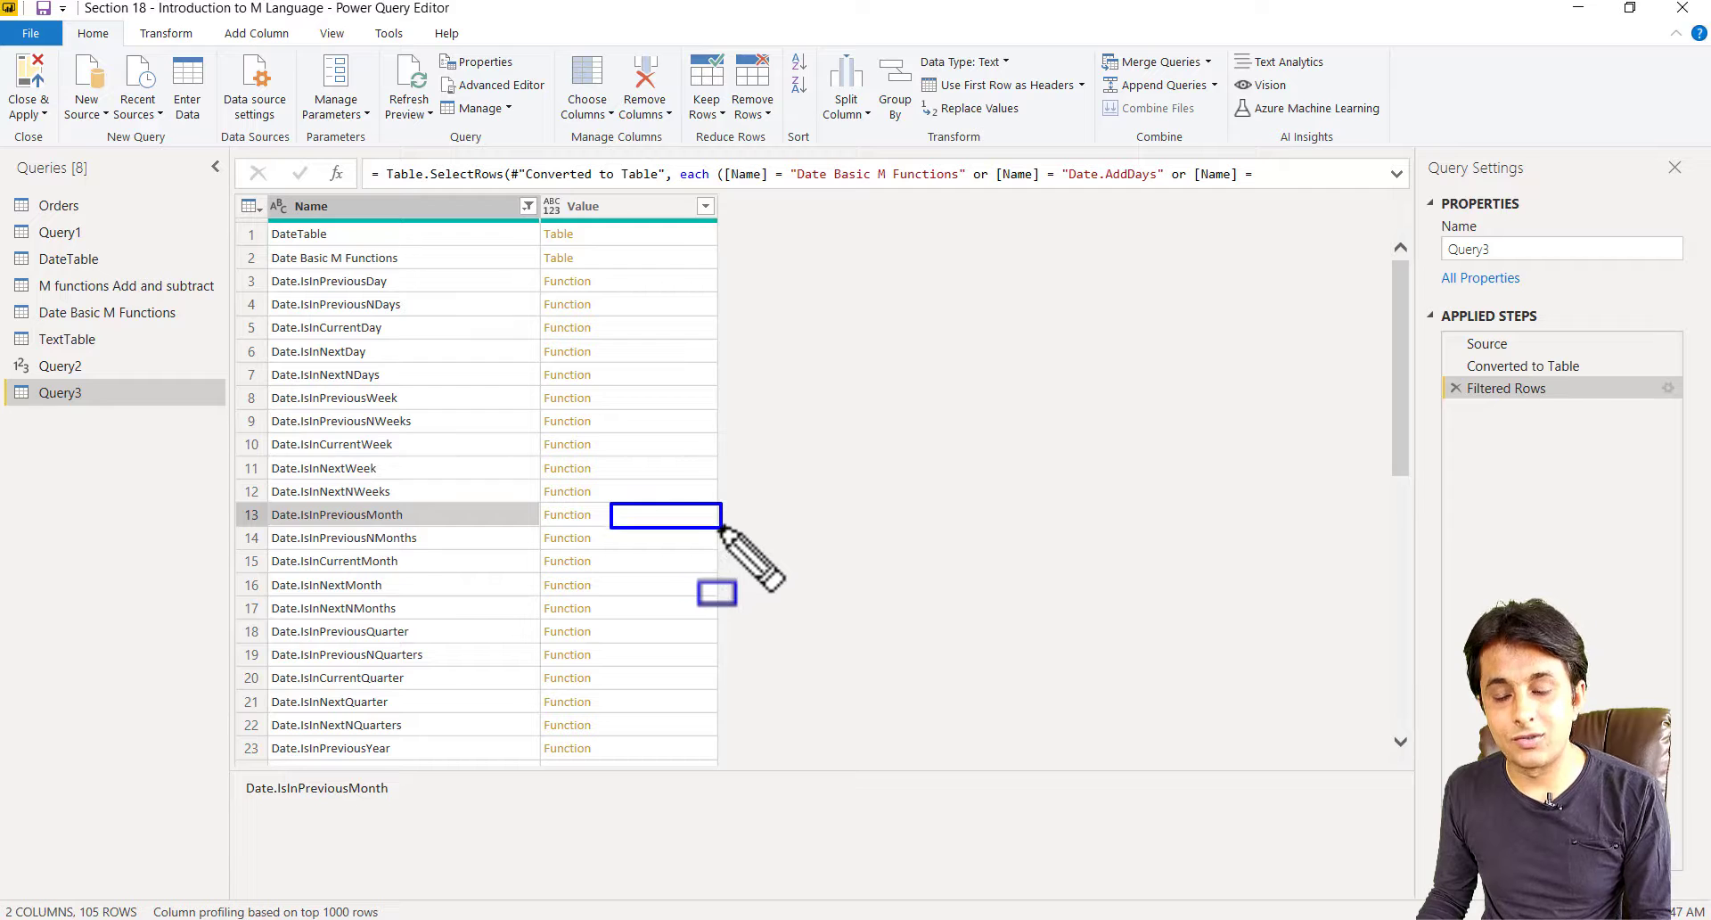
key(Escape)
click(646, 521)
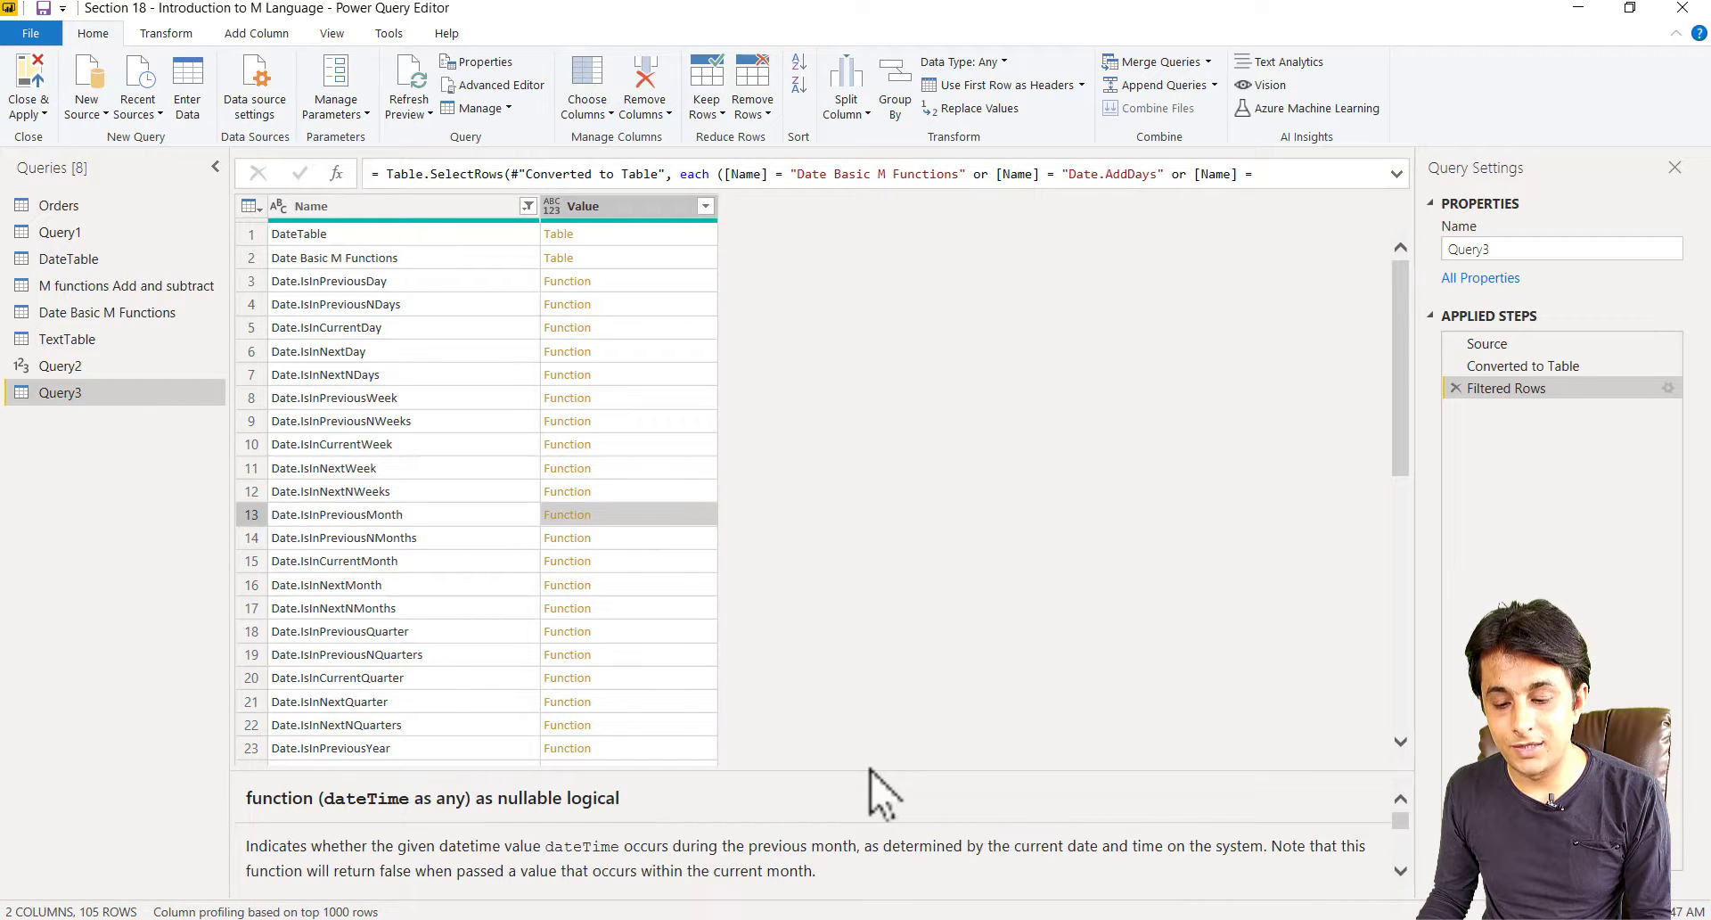
drag(872, 765, 878, 557)
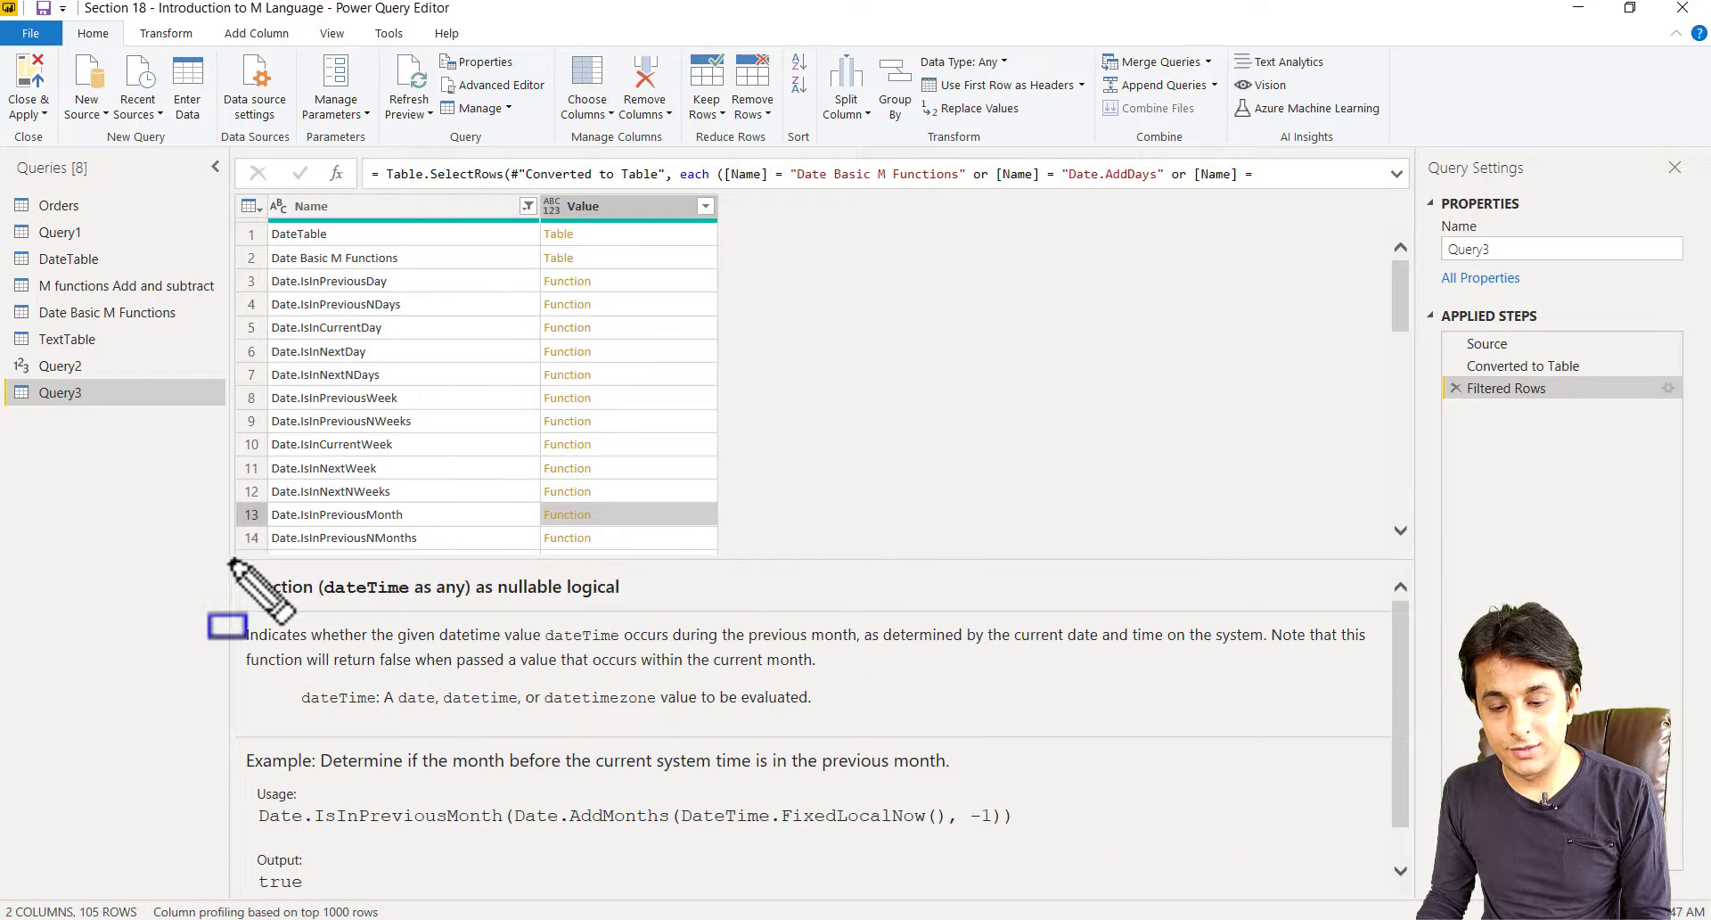
mouse_move(230, 561)
mouse_down()
mouse_move(266, 582)
mouse_move(502, 609)
mouse_move(646, 607)
mouse_up()
mouse_move(235, 617)
mouse_down()
mouse_move(454, 670)
mouse_move(1397, 670)
mouse_up()
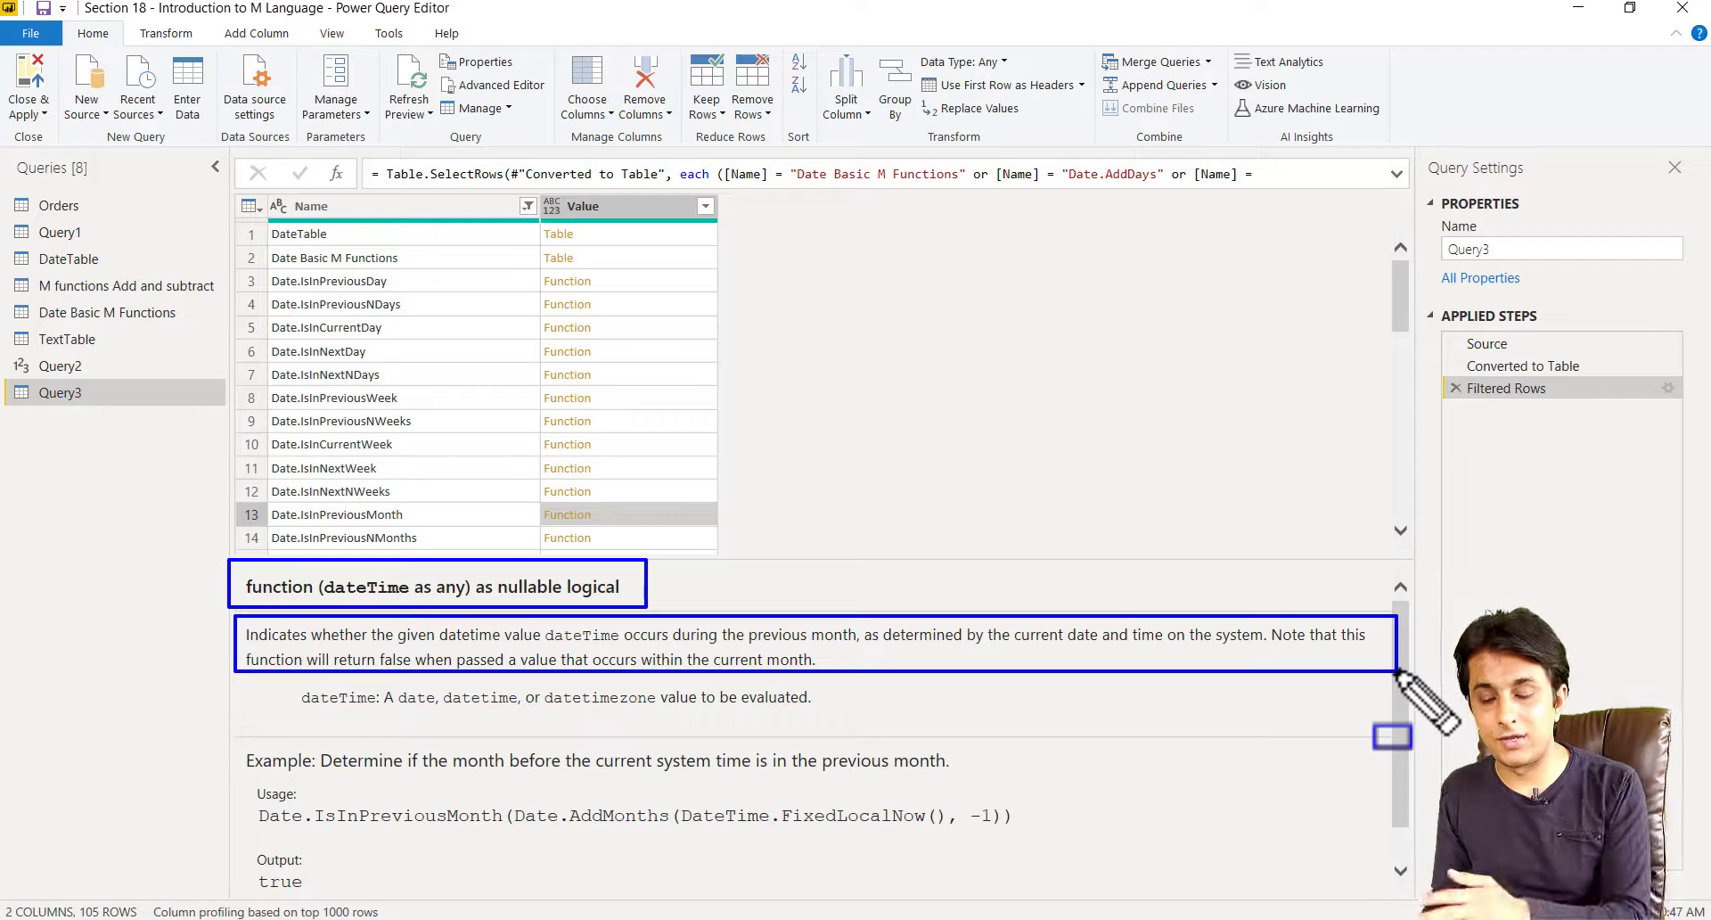
mouse_move(233, 799)
mouse_down()
mouse_move(329, 823)
mouse_move(661, 844)
mouse_move(1057, 834)
mouse_up()
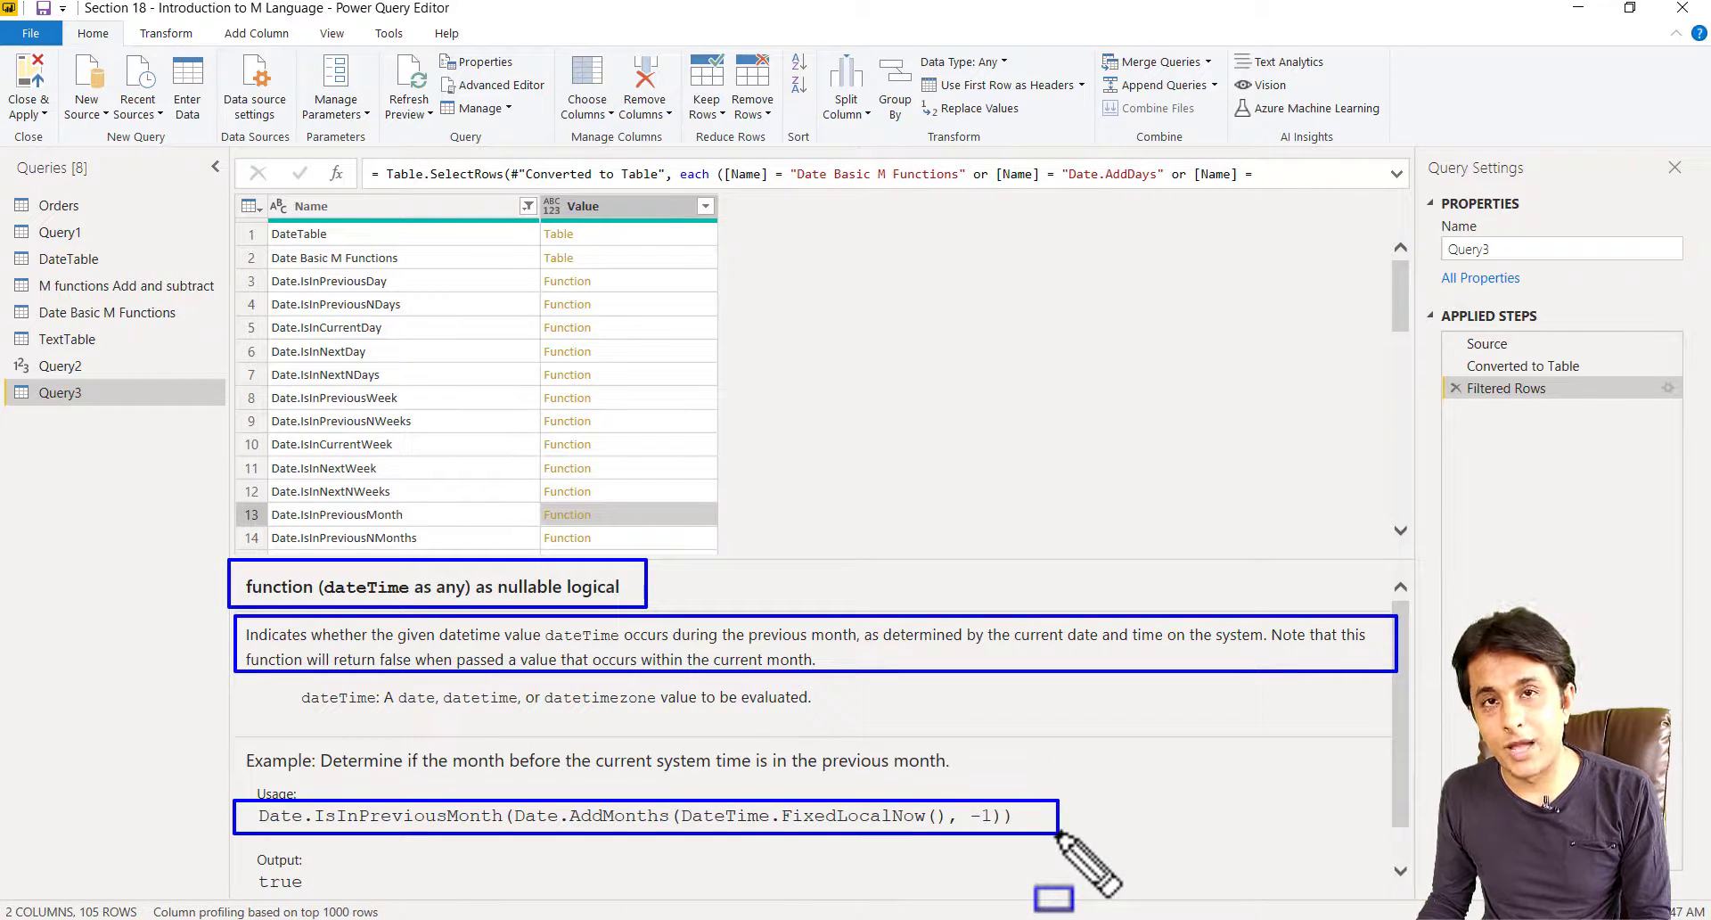
drag(256, 848, 323, 906)
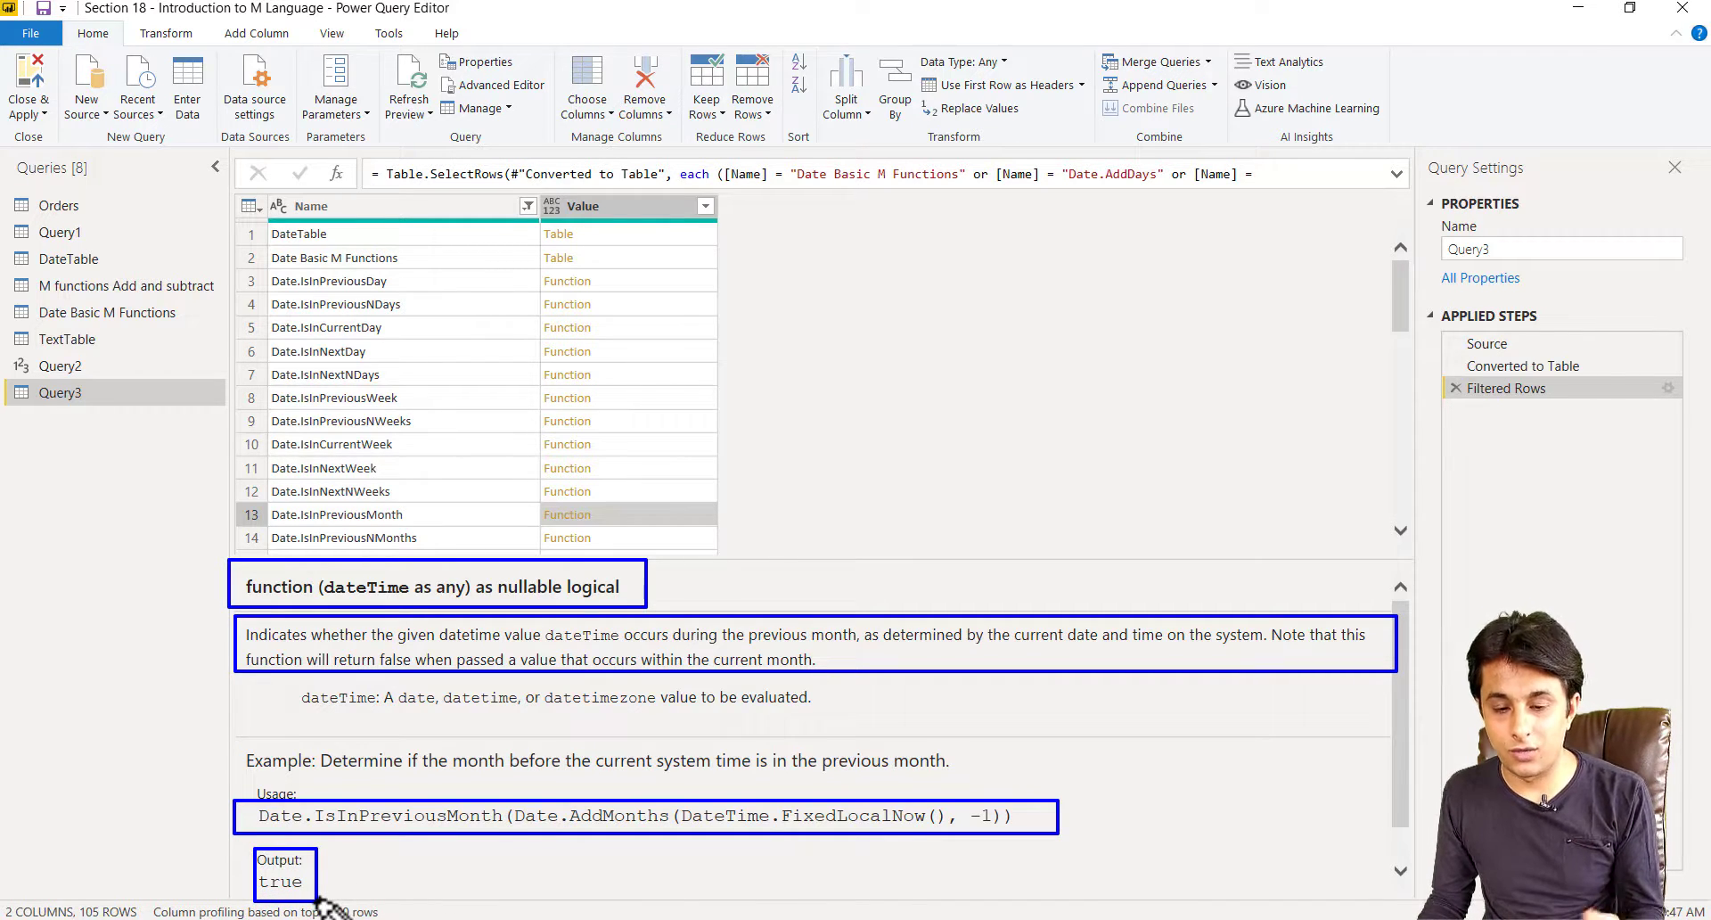
key(Escape)
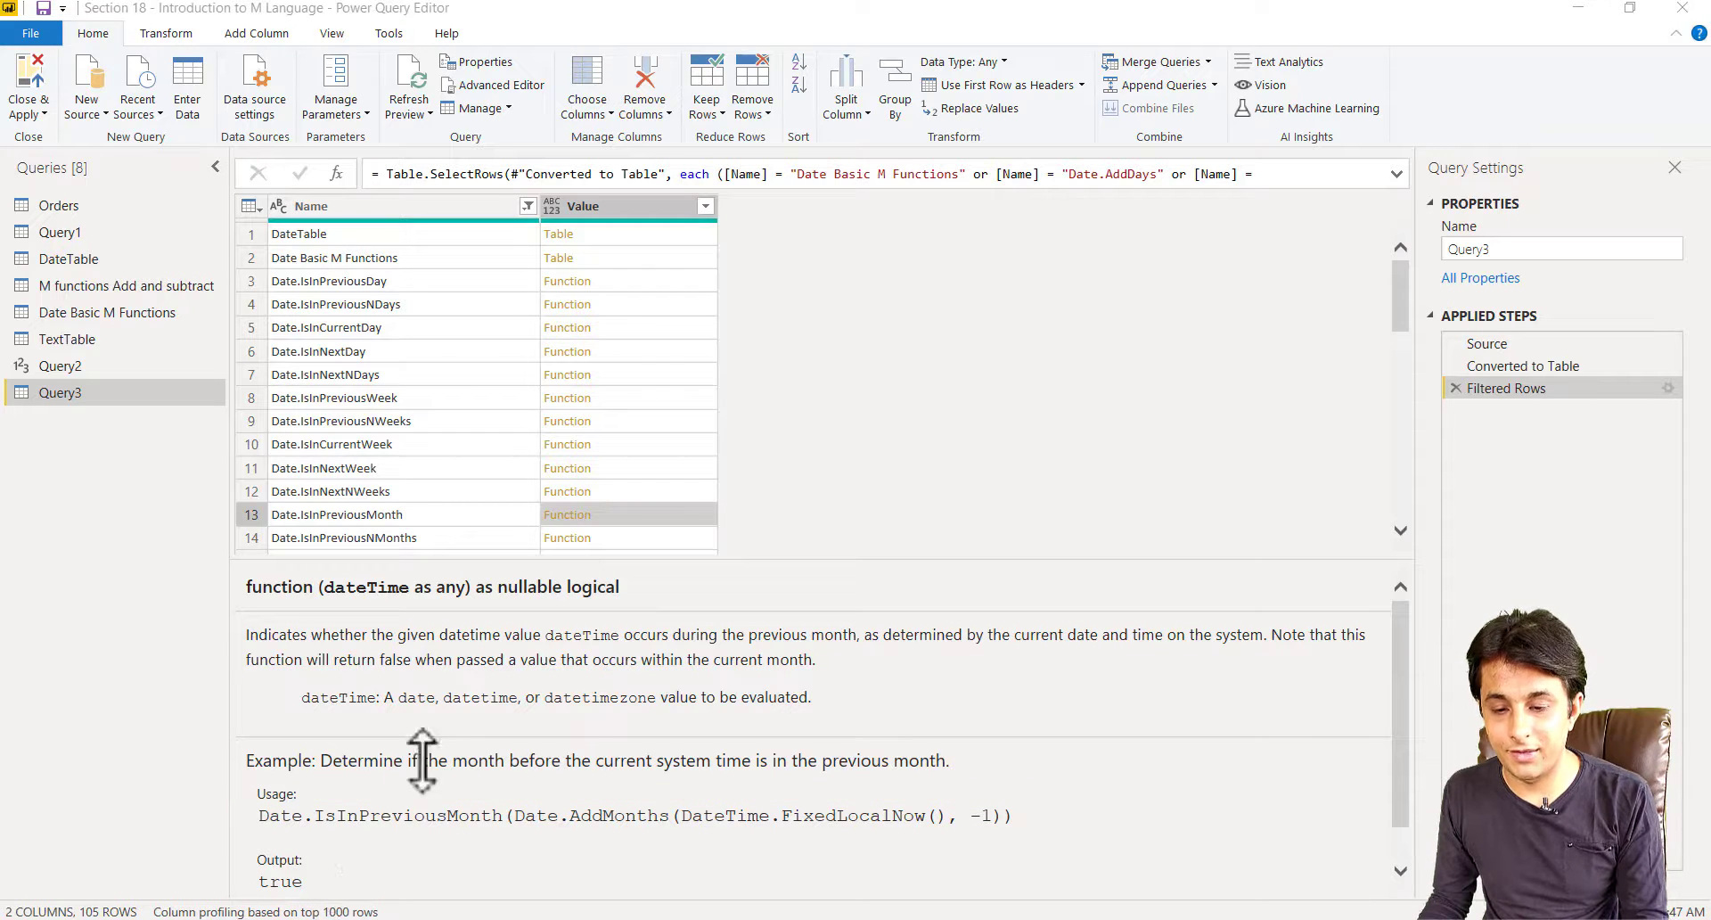
Find the Date.AddDays function further down the filtered table and show its help.
click(631, 209)
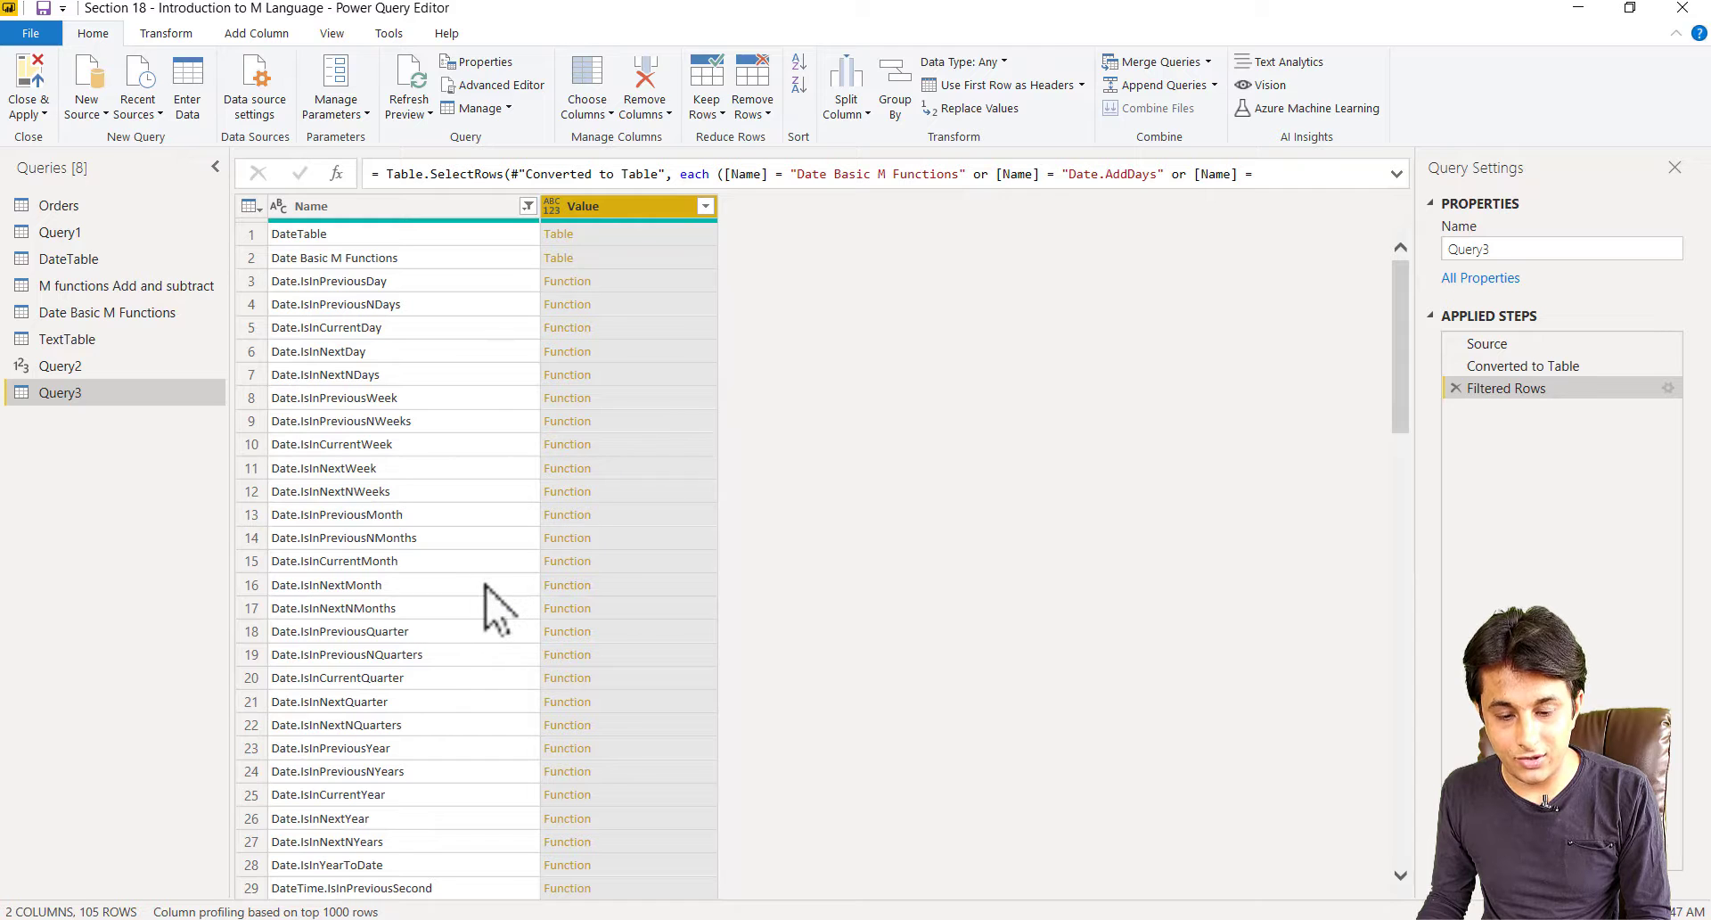
scroll(488, 599, down, 15)
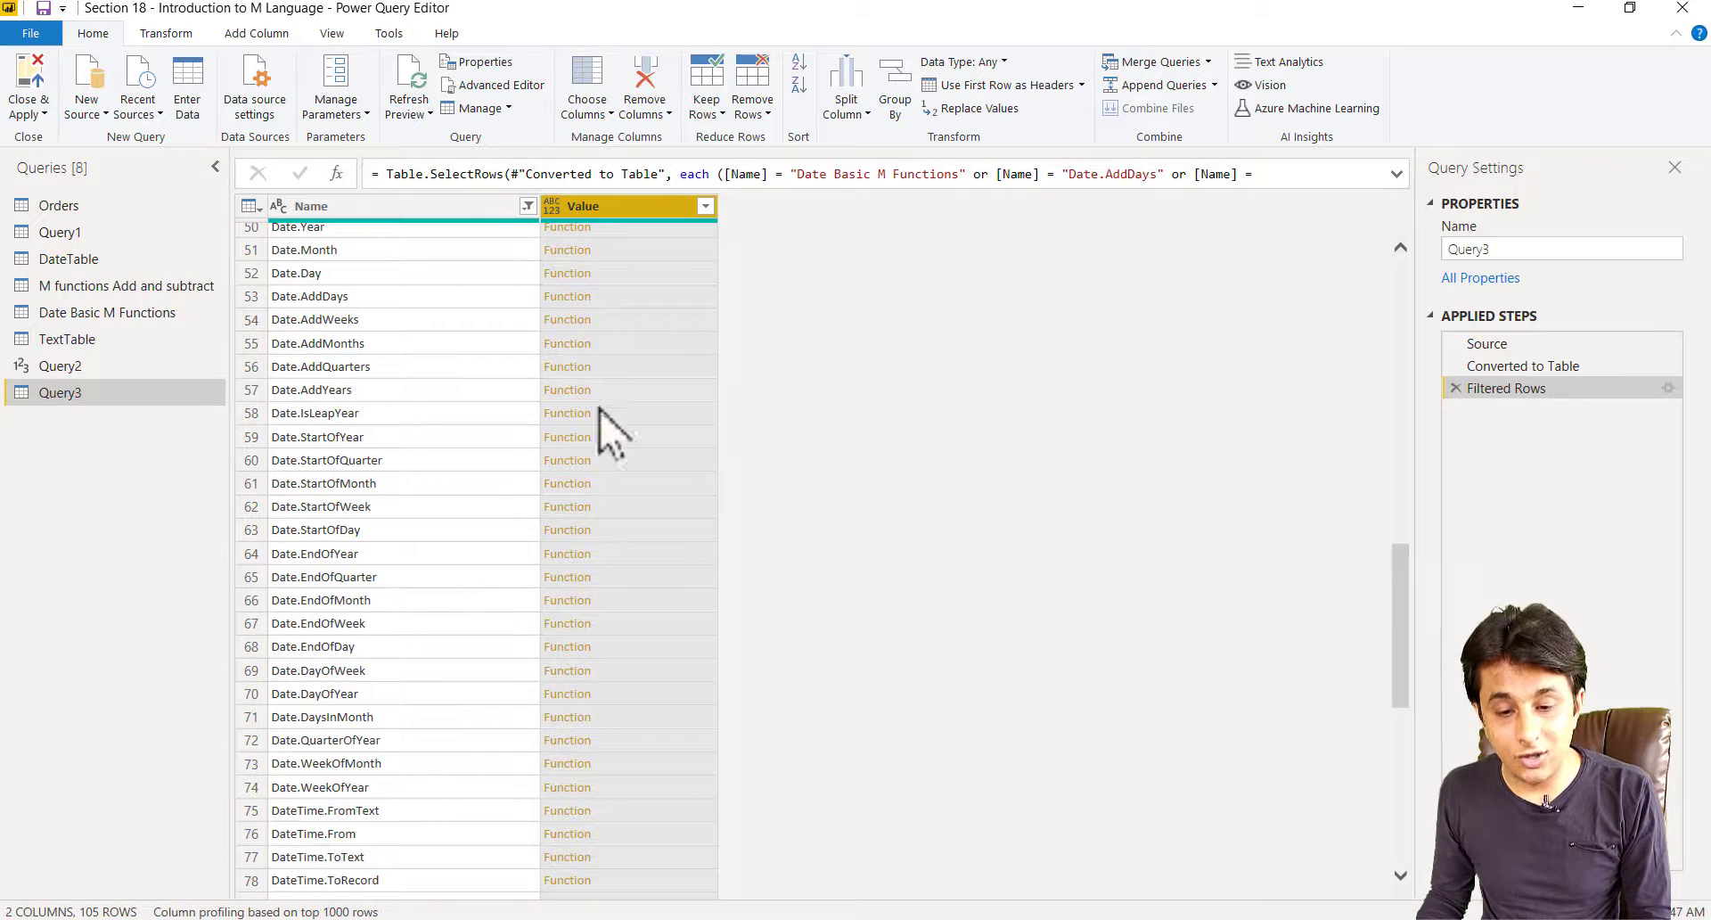
click(668, 301)
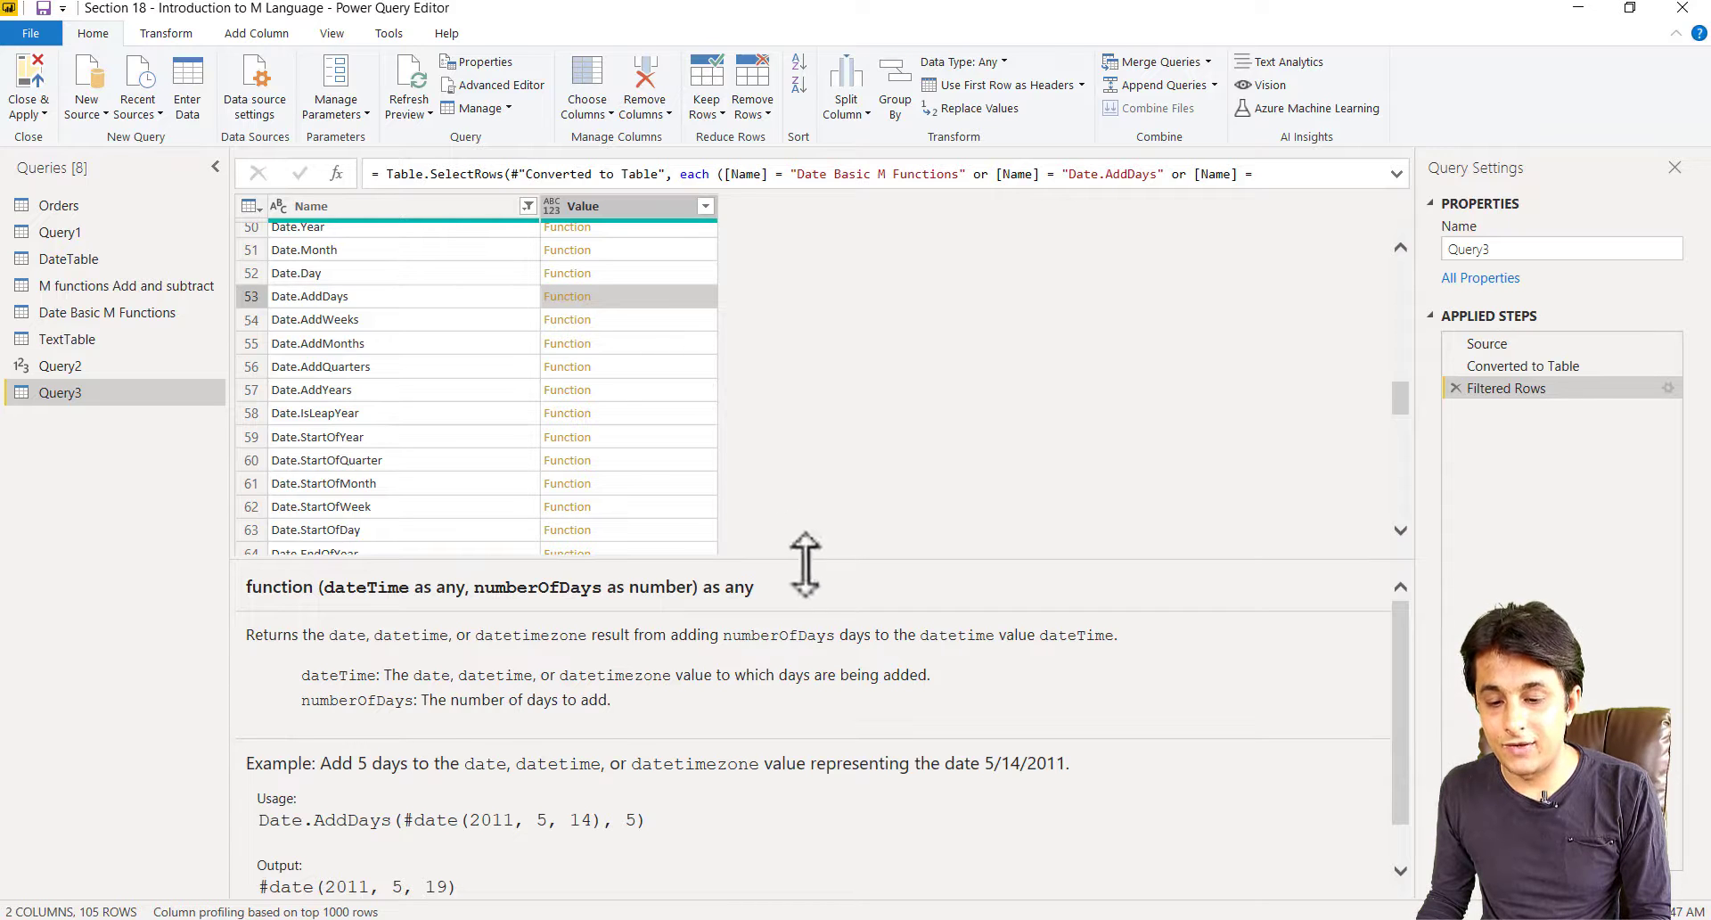
Enlarge the Date.AddDays help to read its syntax, usage example and output, and delete the Filtered Rows step from the query.
drag(807, 558, 799, 425)
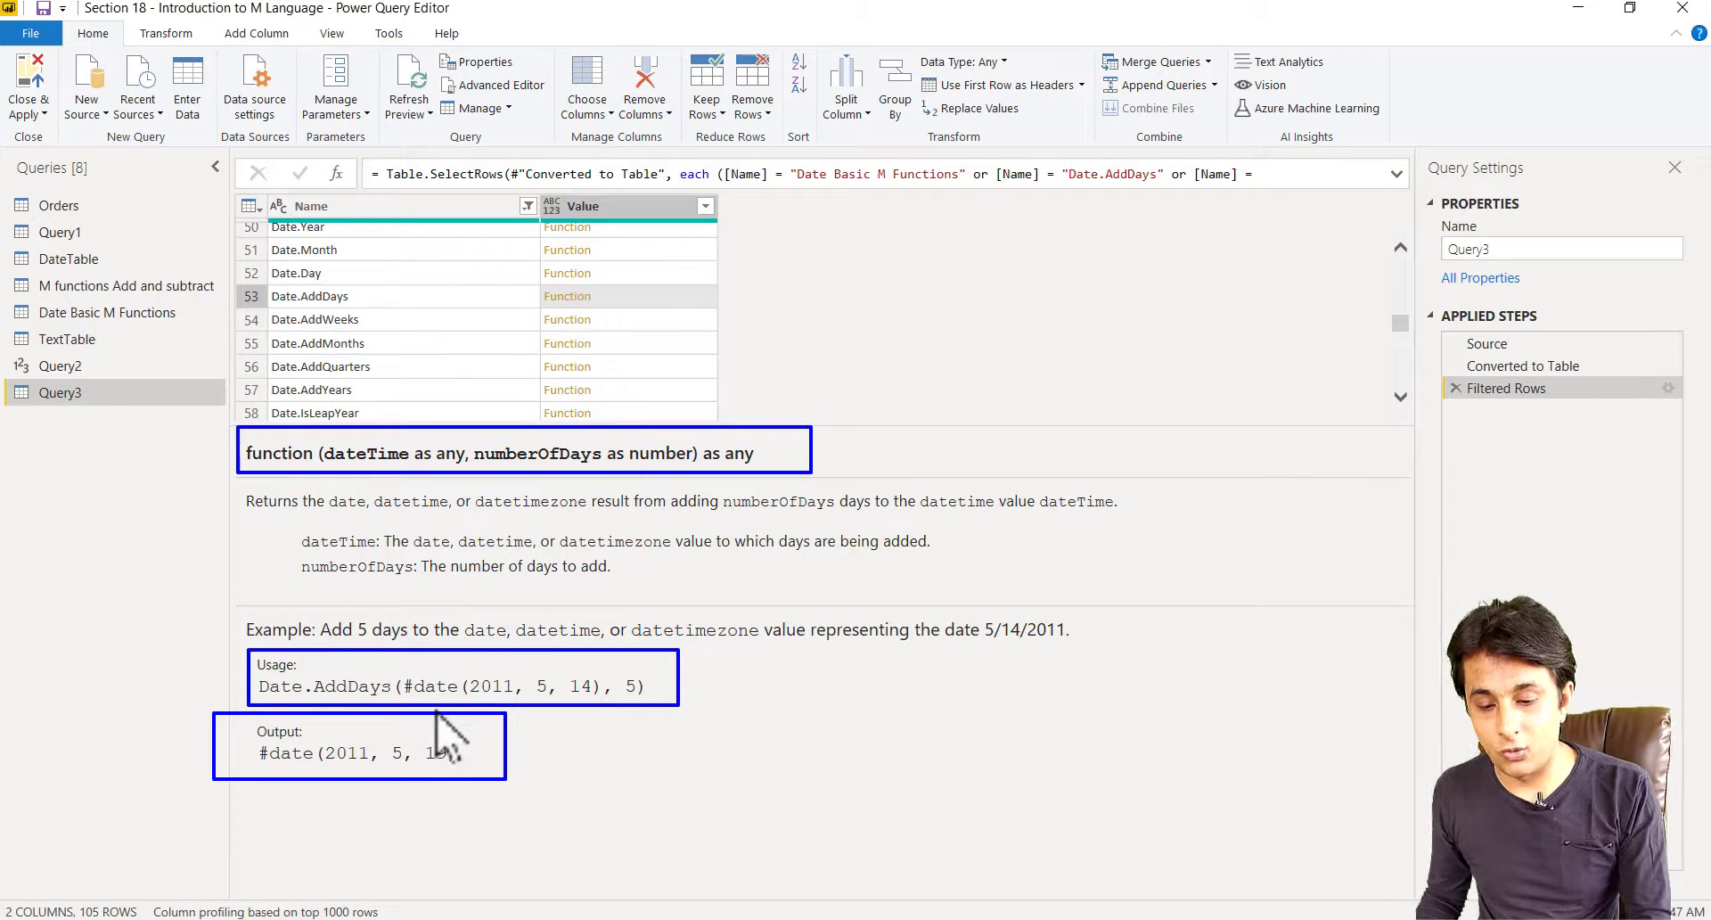
click(595, 207)
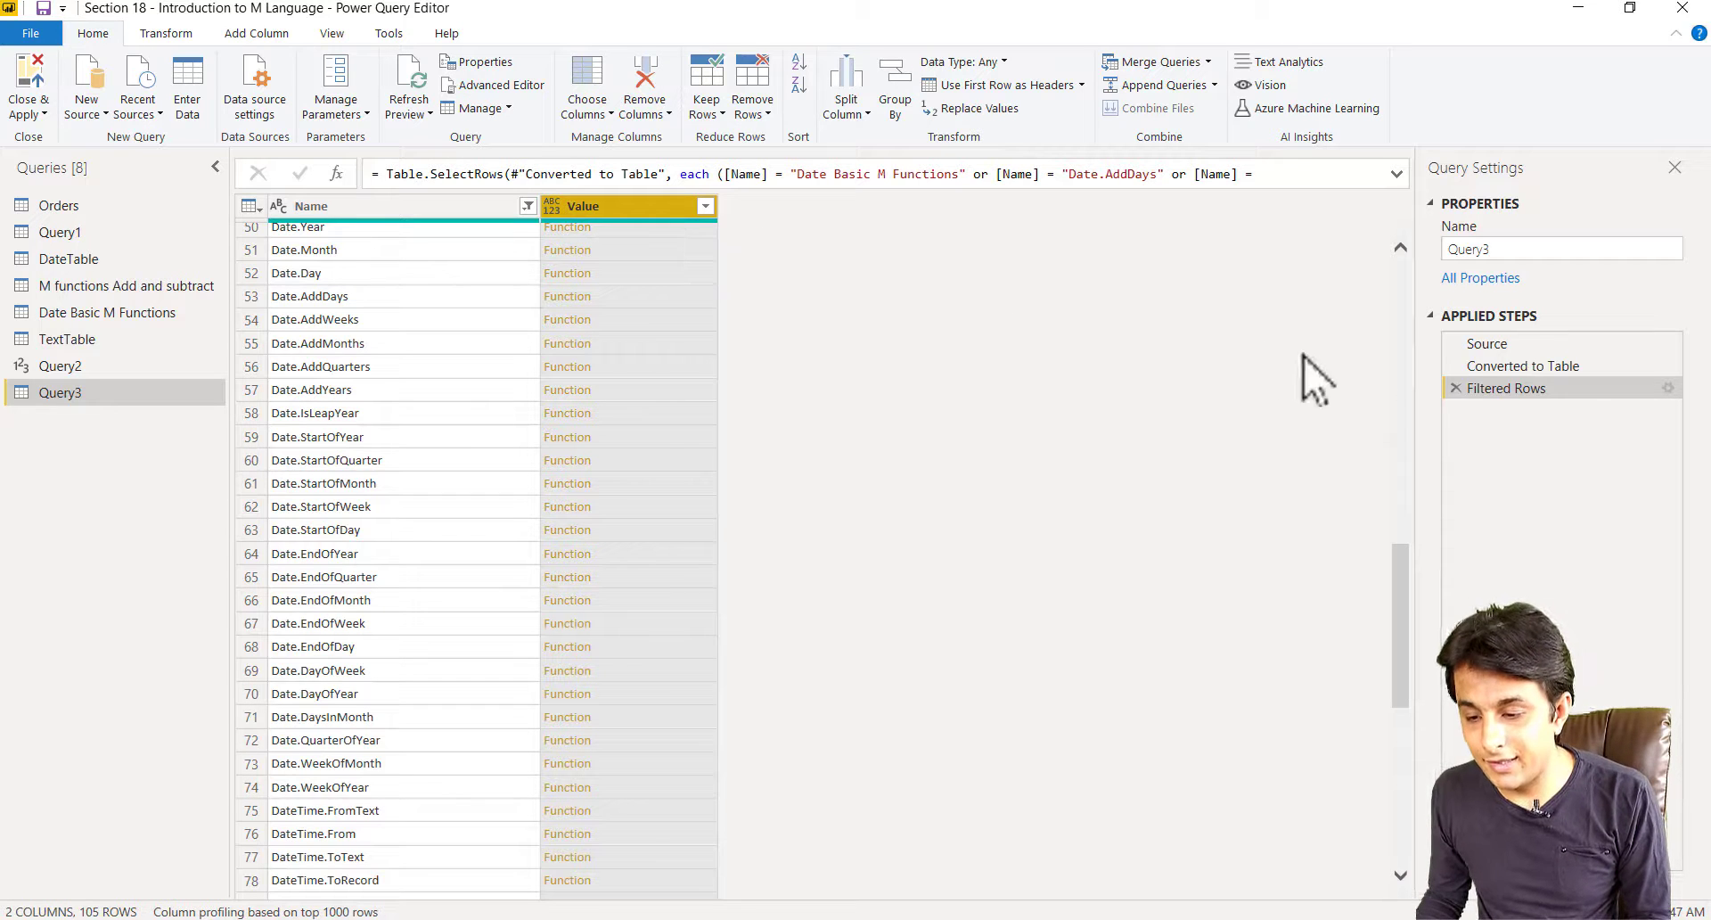
click(1455, 388)
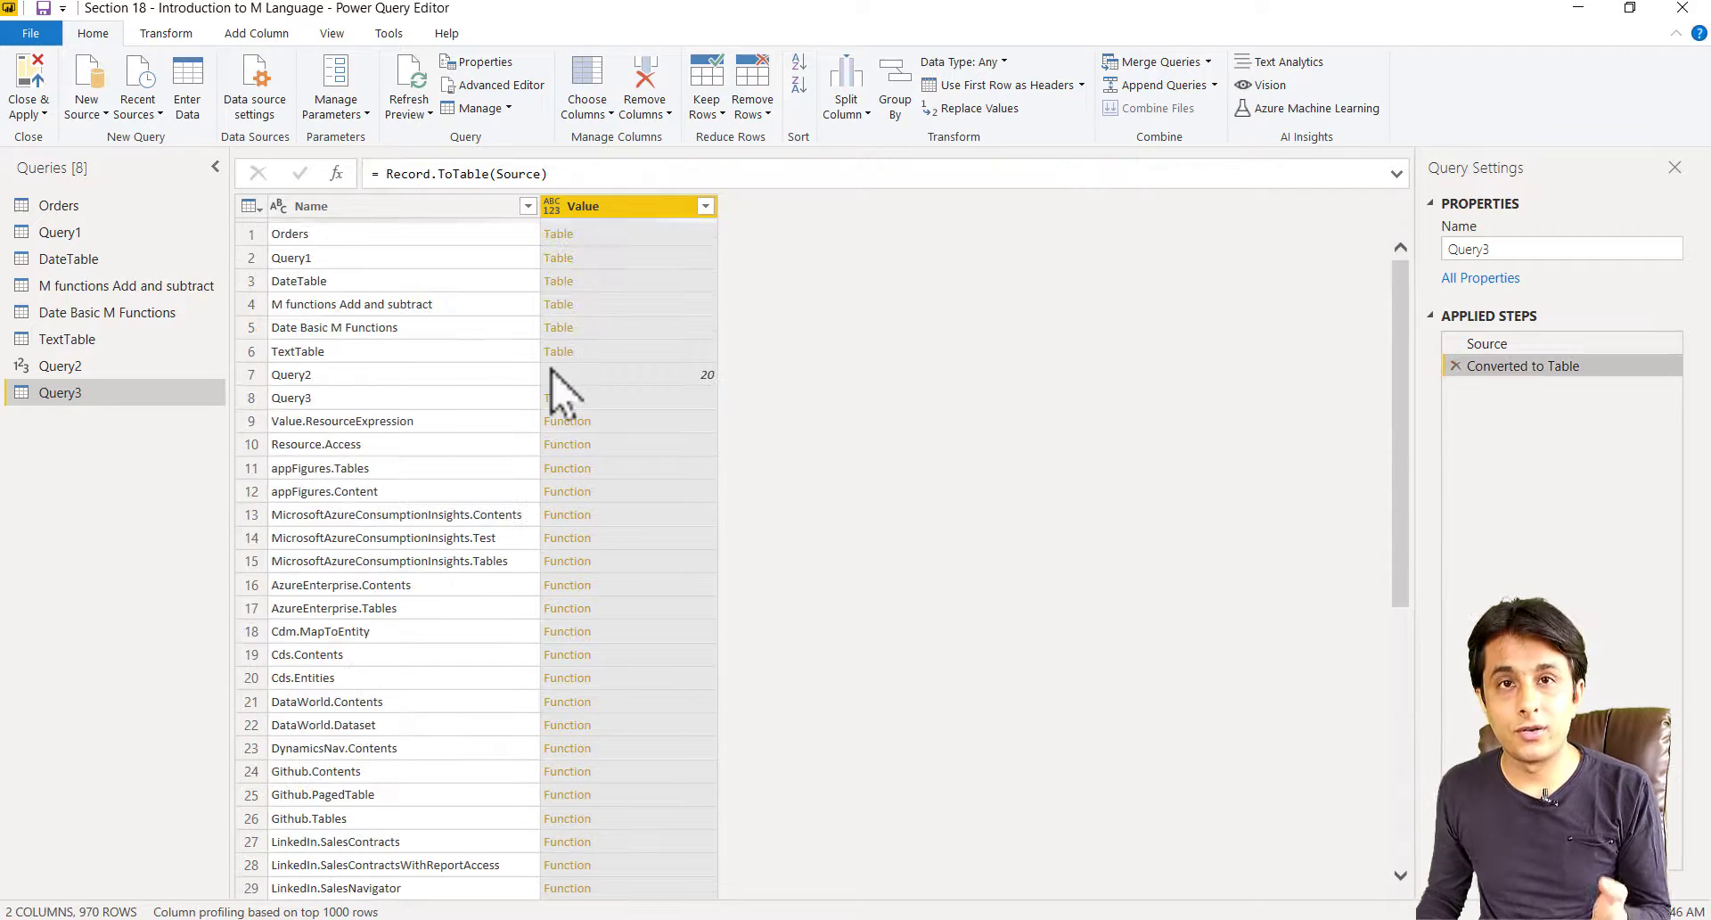
Search the Name column's filter values for "Text" and look through the matching functions.
click(528, 205)
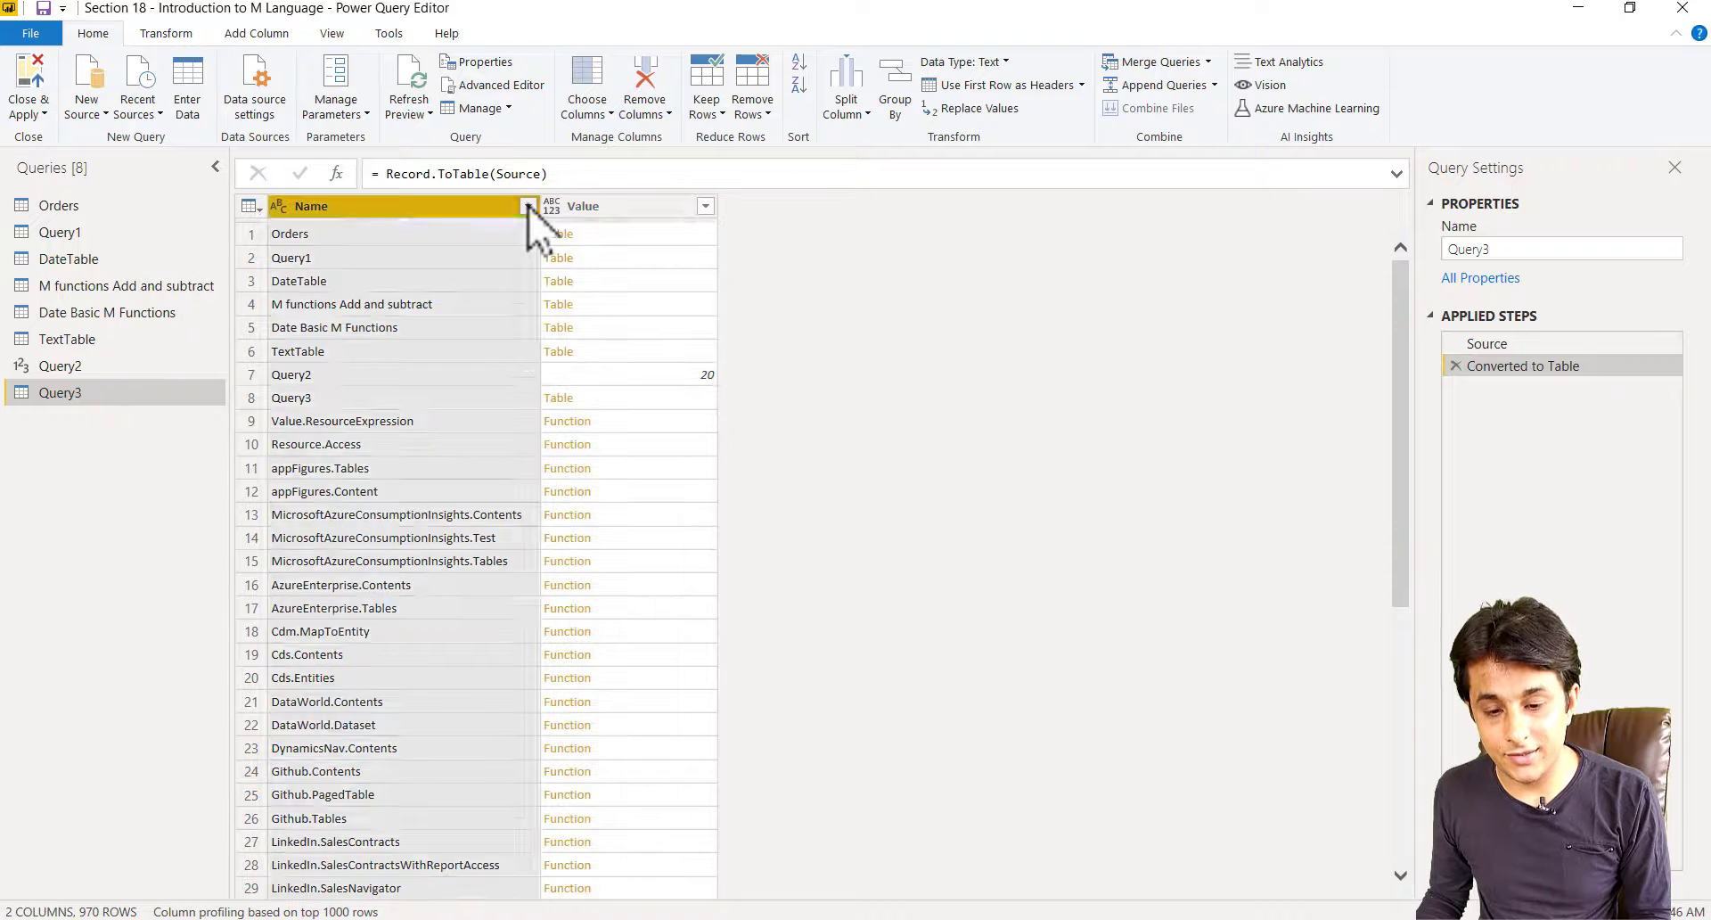
click(357, 407)
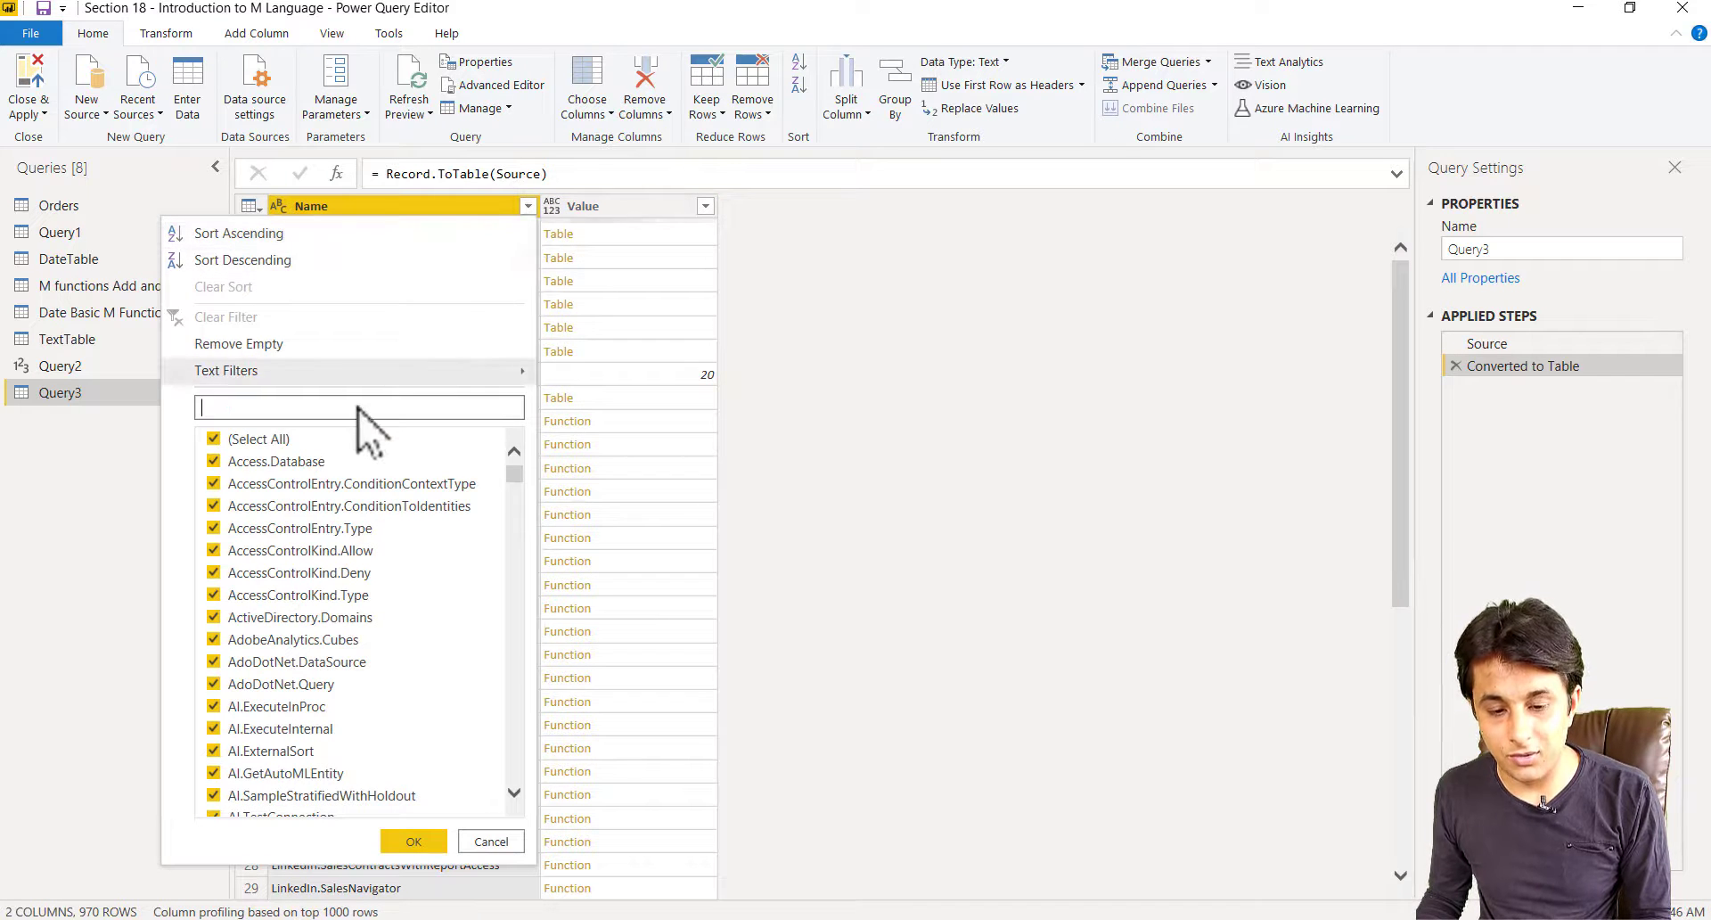
text(Text)
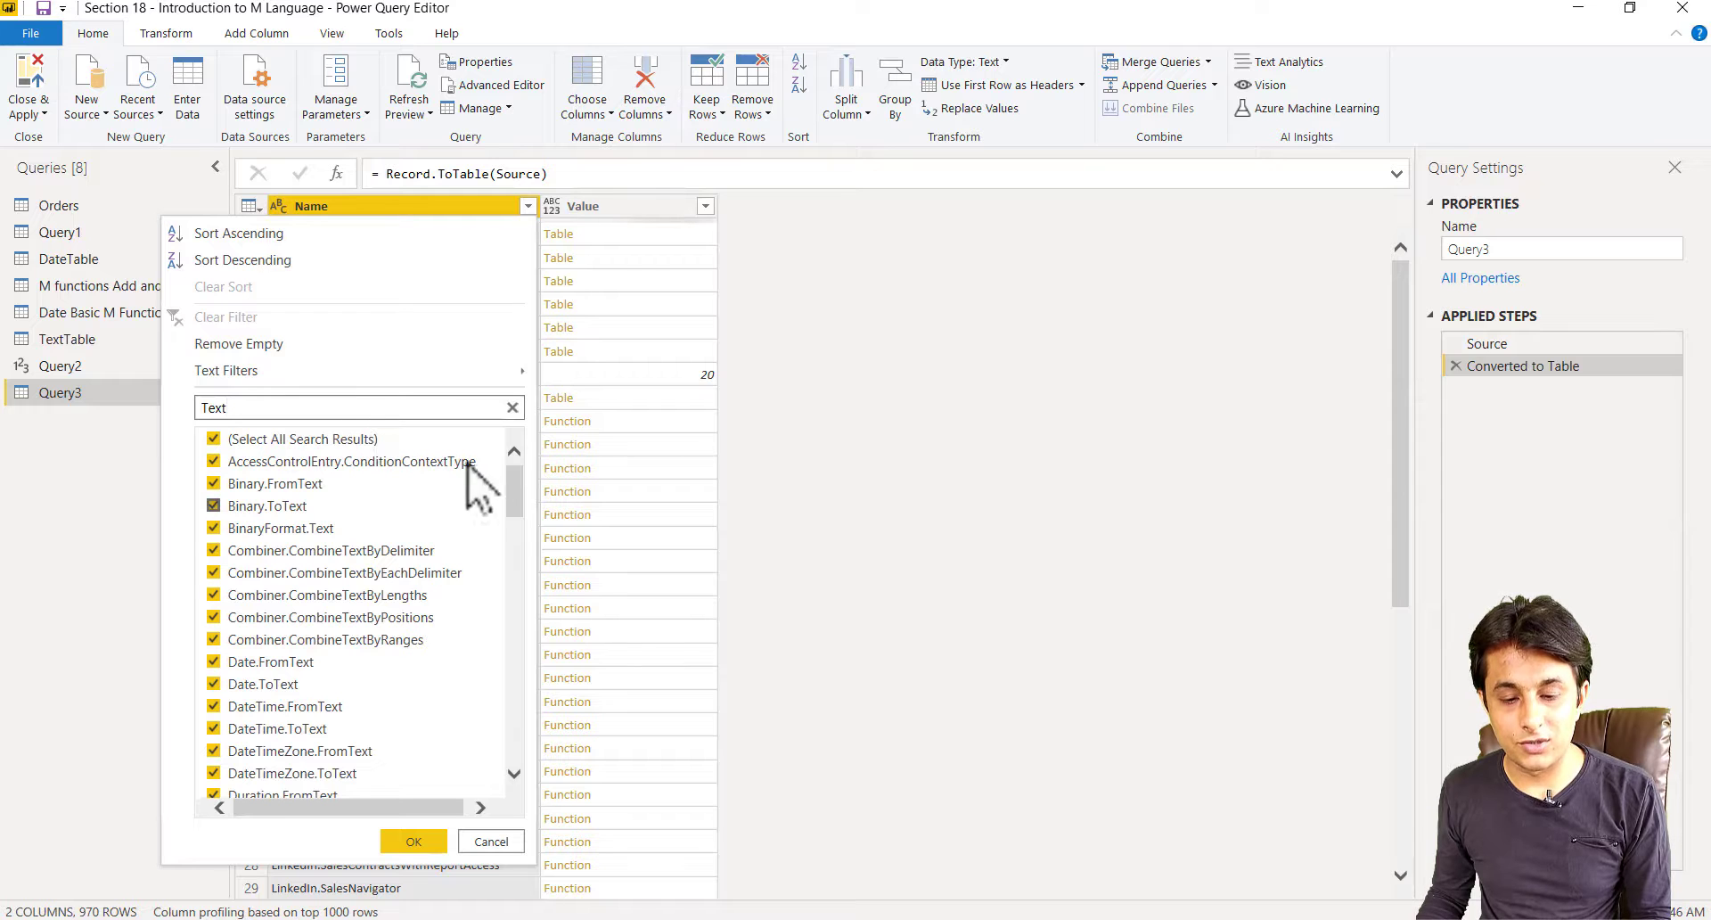
drag(515, 503, 512, 546)
drag(509, 582, 510, 450)
Search the Name column's filter values for "Number" instead, look through the matching functions and leave without applying a filter.
drag(297, 401, 106, 403)
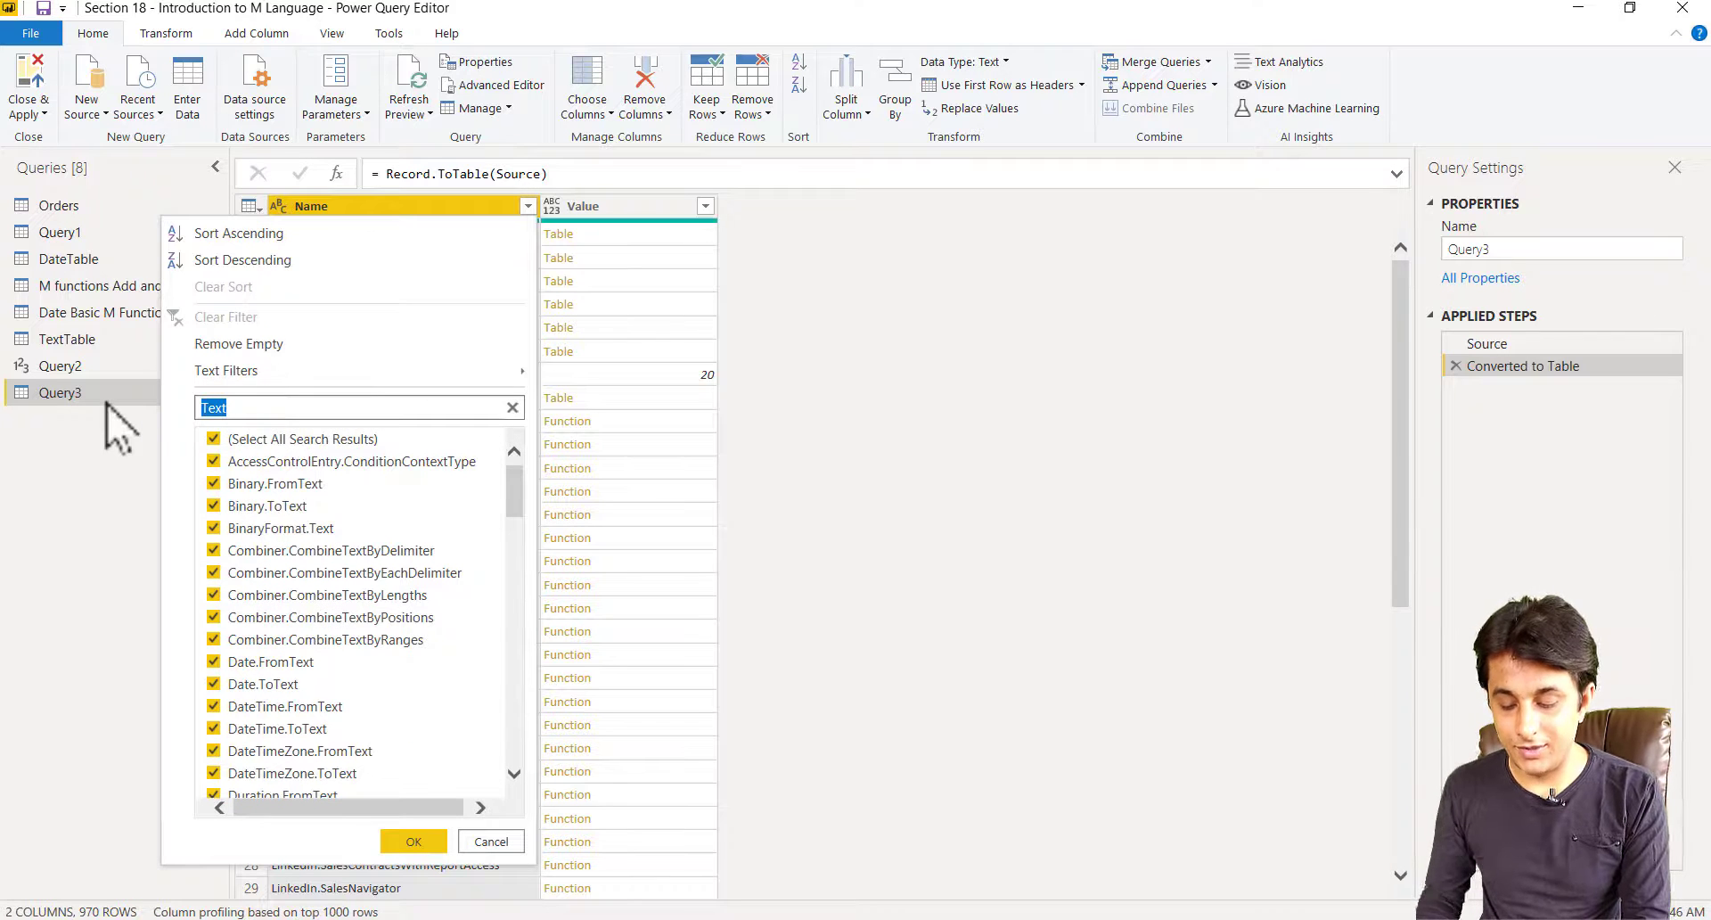
text(Number)
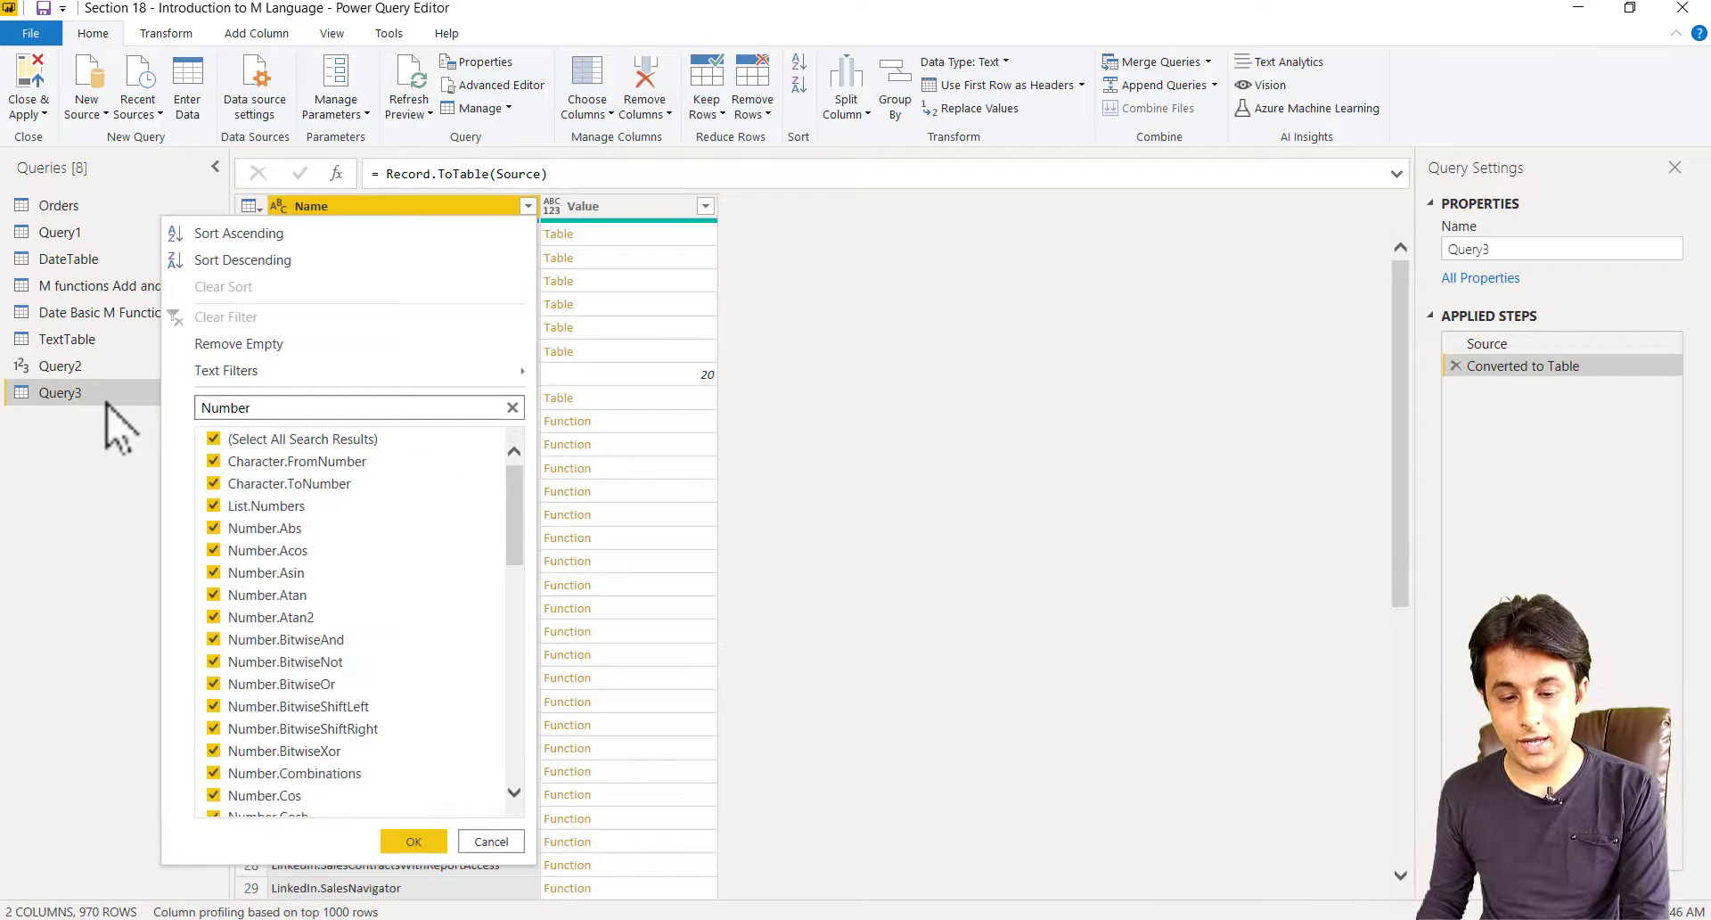
drag(515, 481, 508, 725)
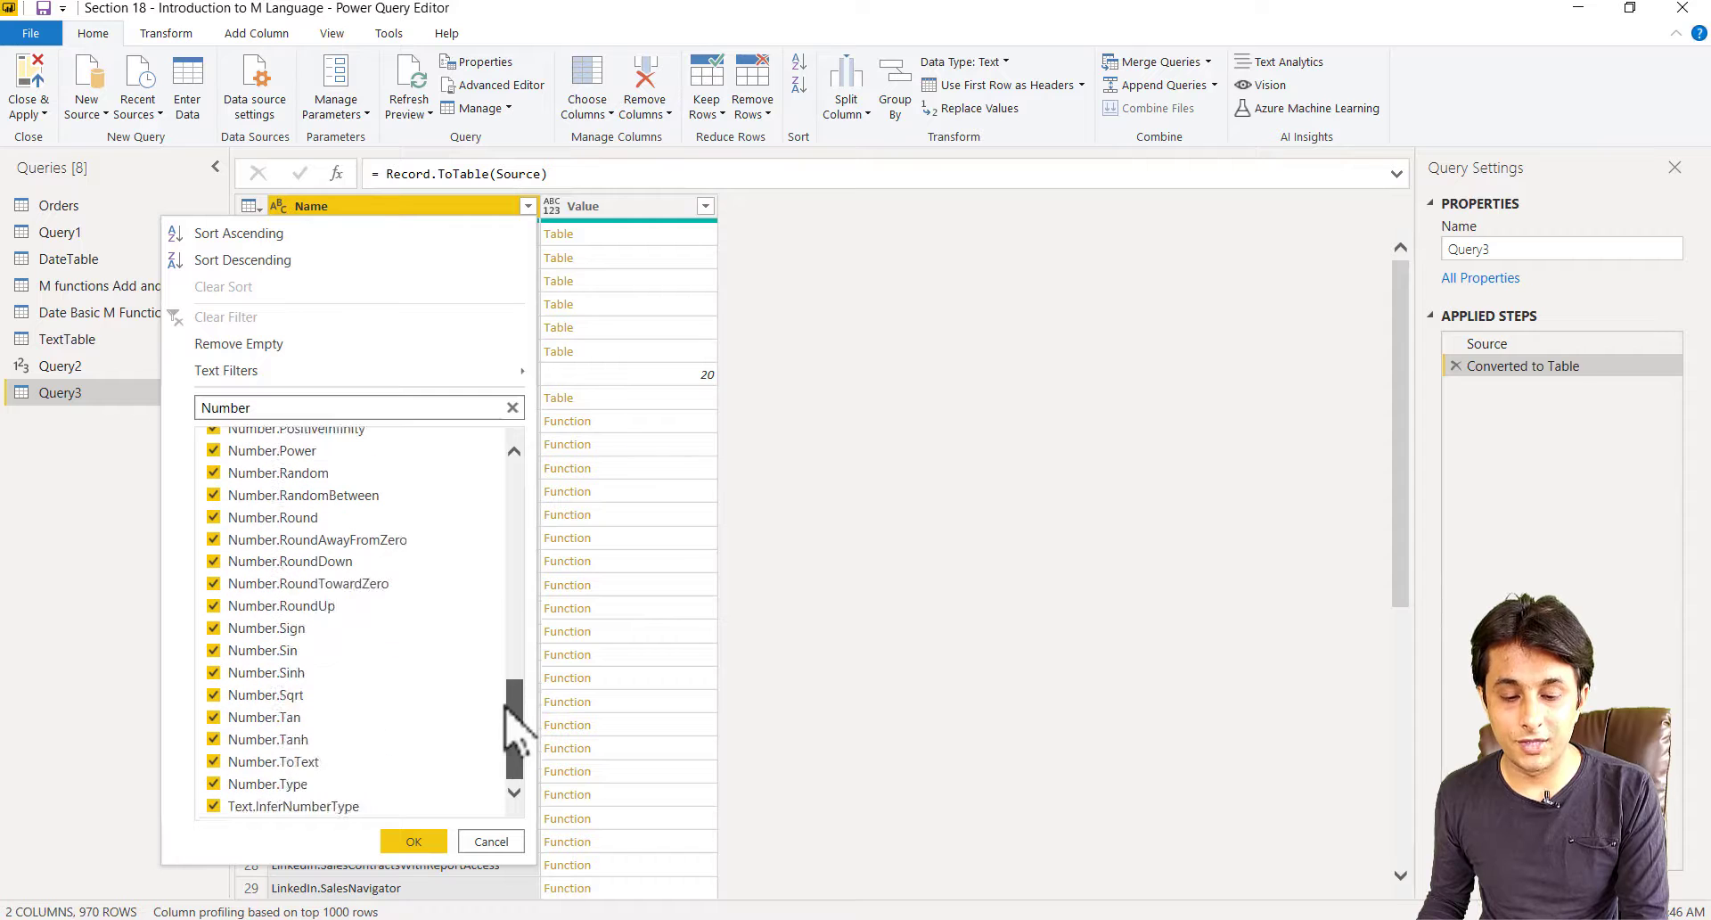
click(515, 845)
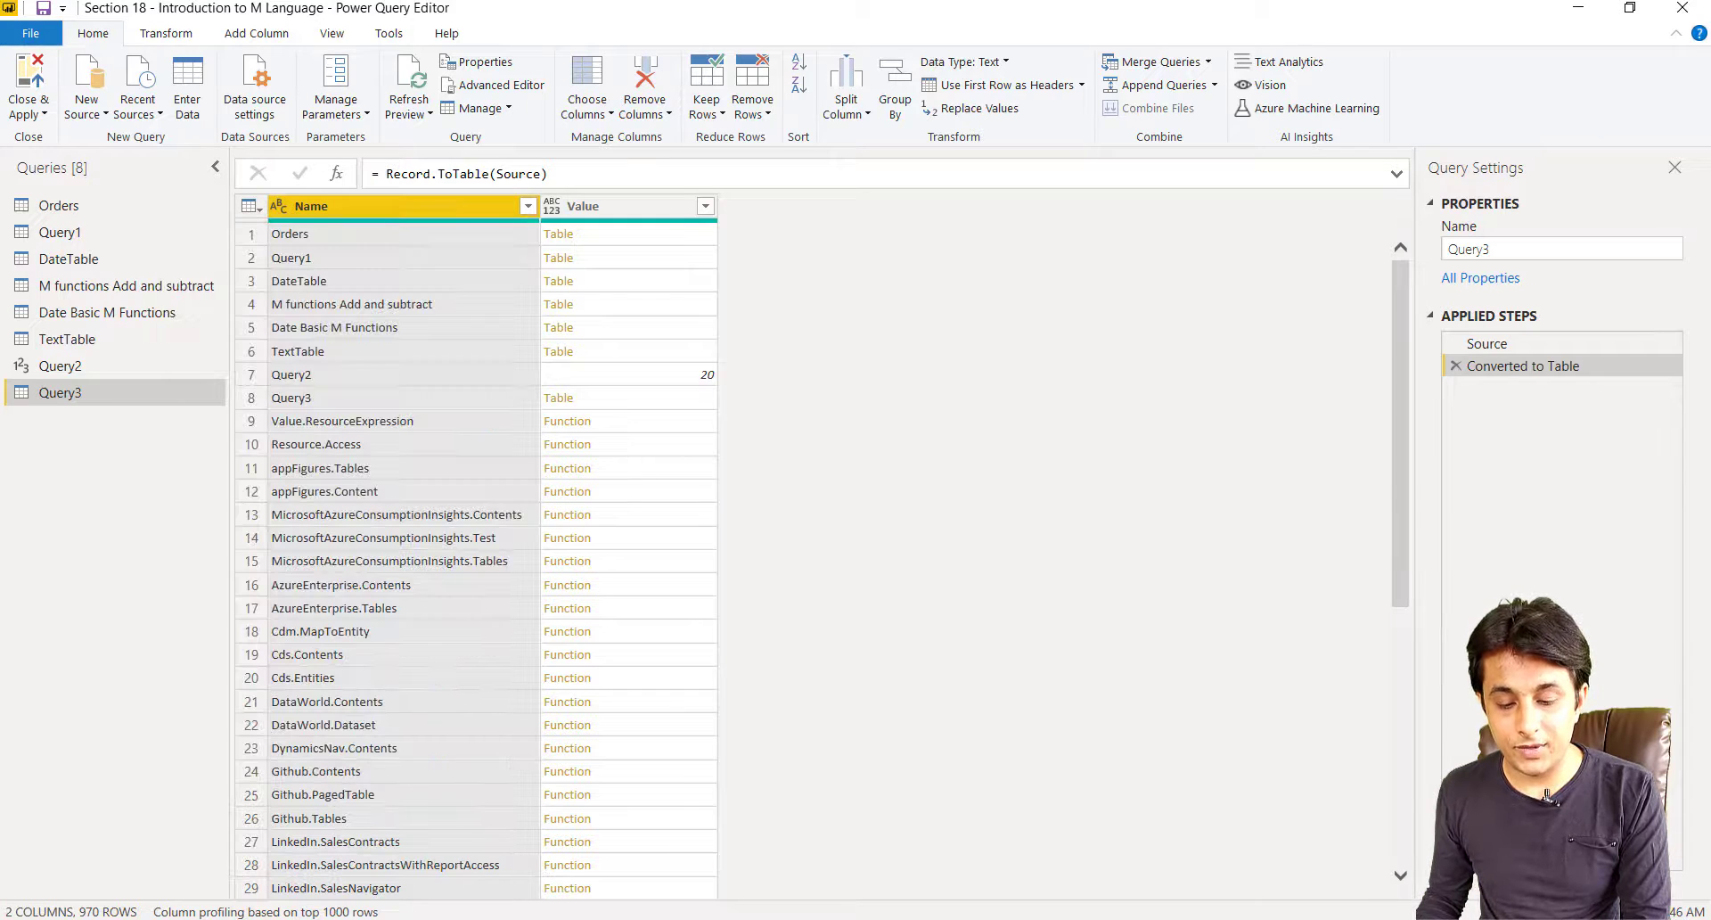
Switch to Excel and create a blank query from other data sources.
click(443, 918)
click(417, 344)
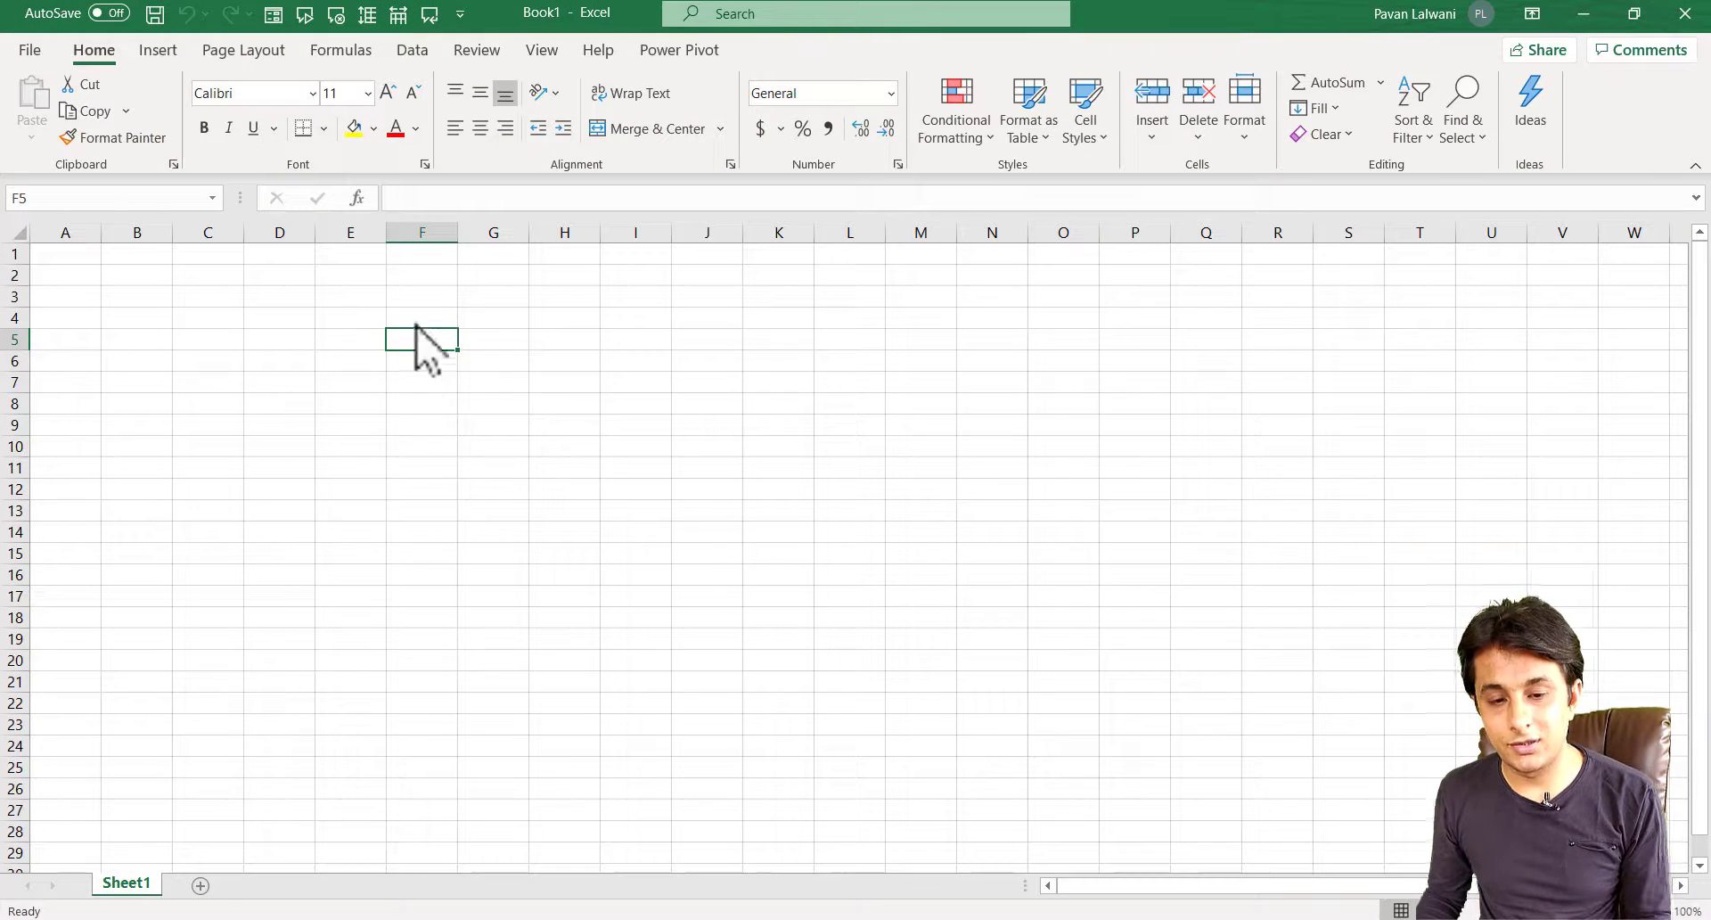
click(408, 52)
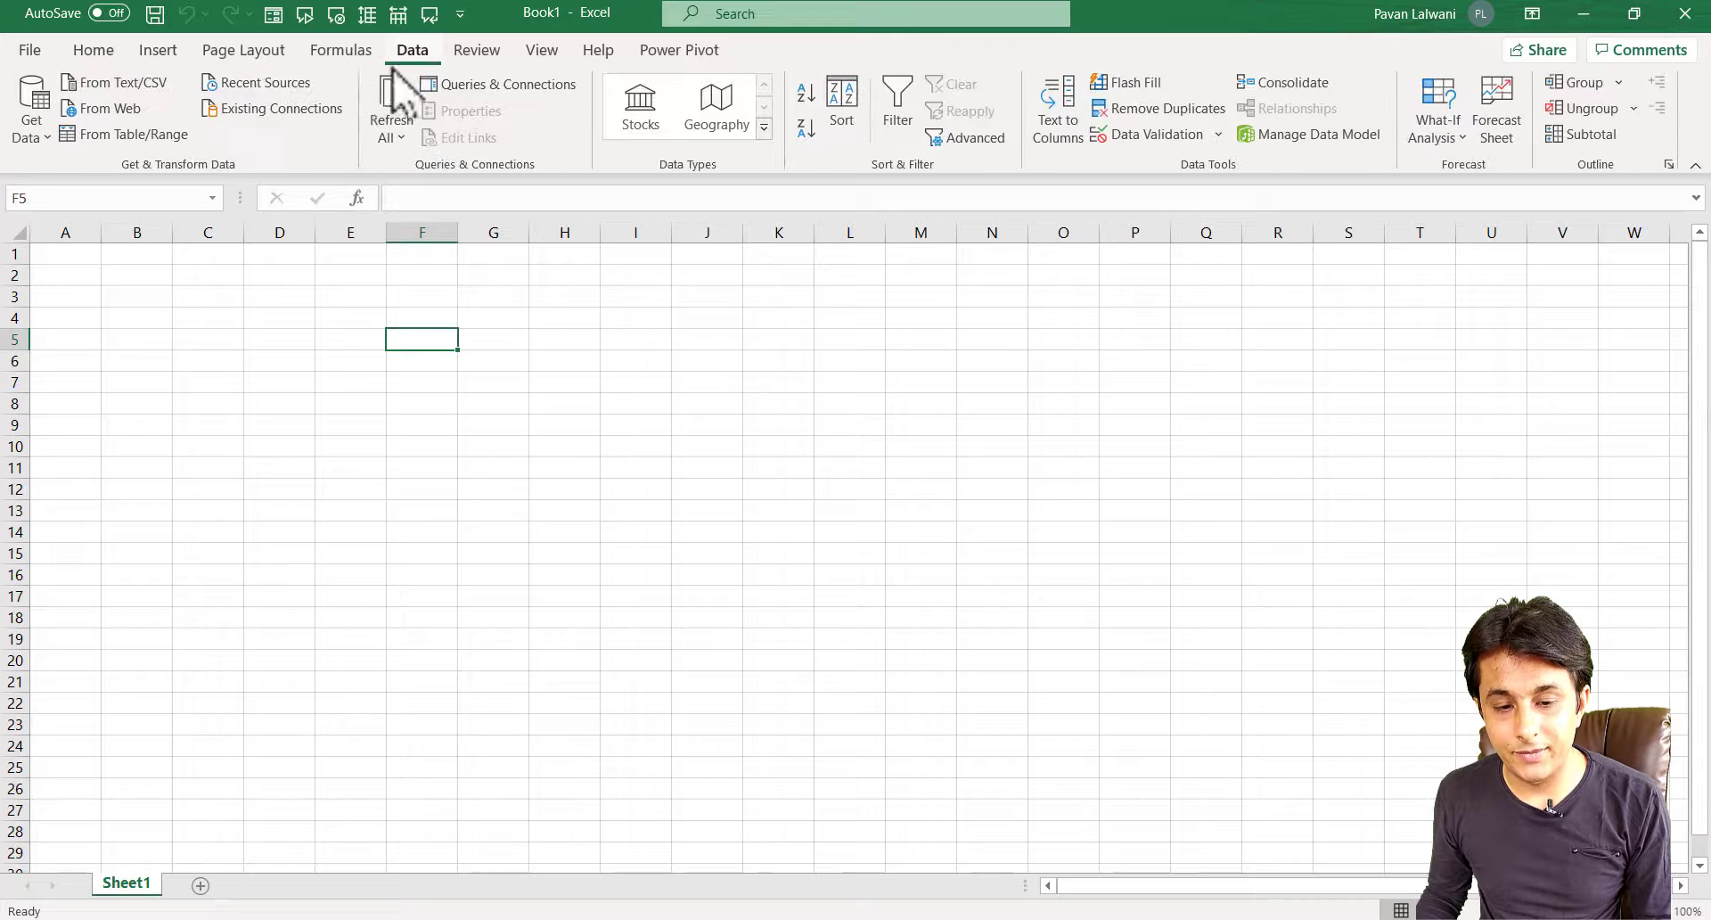
click(32, 131)
mouse_move(102, 378)
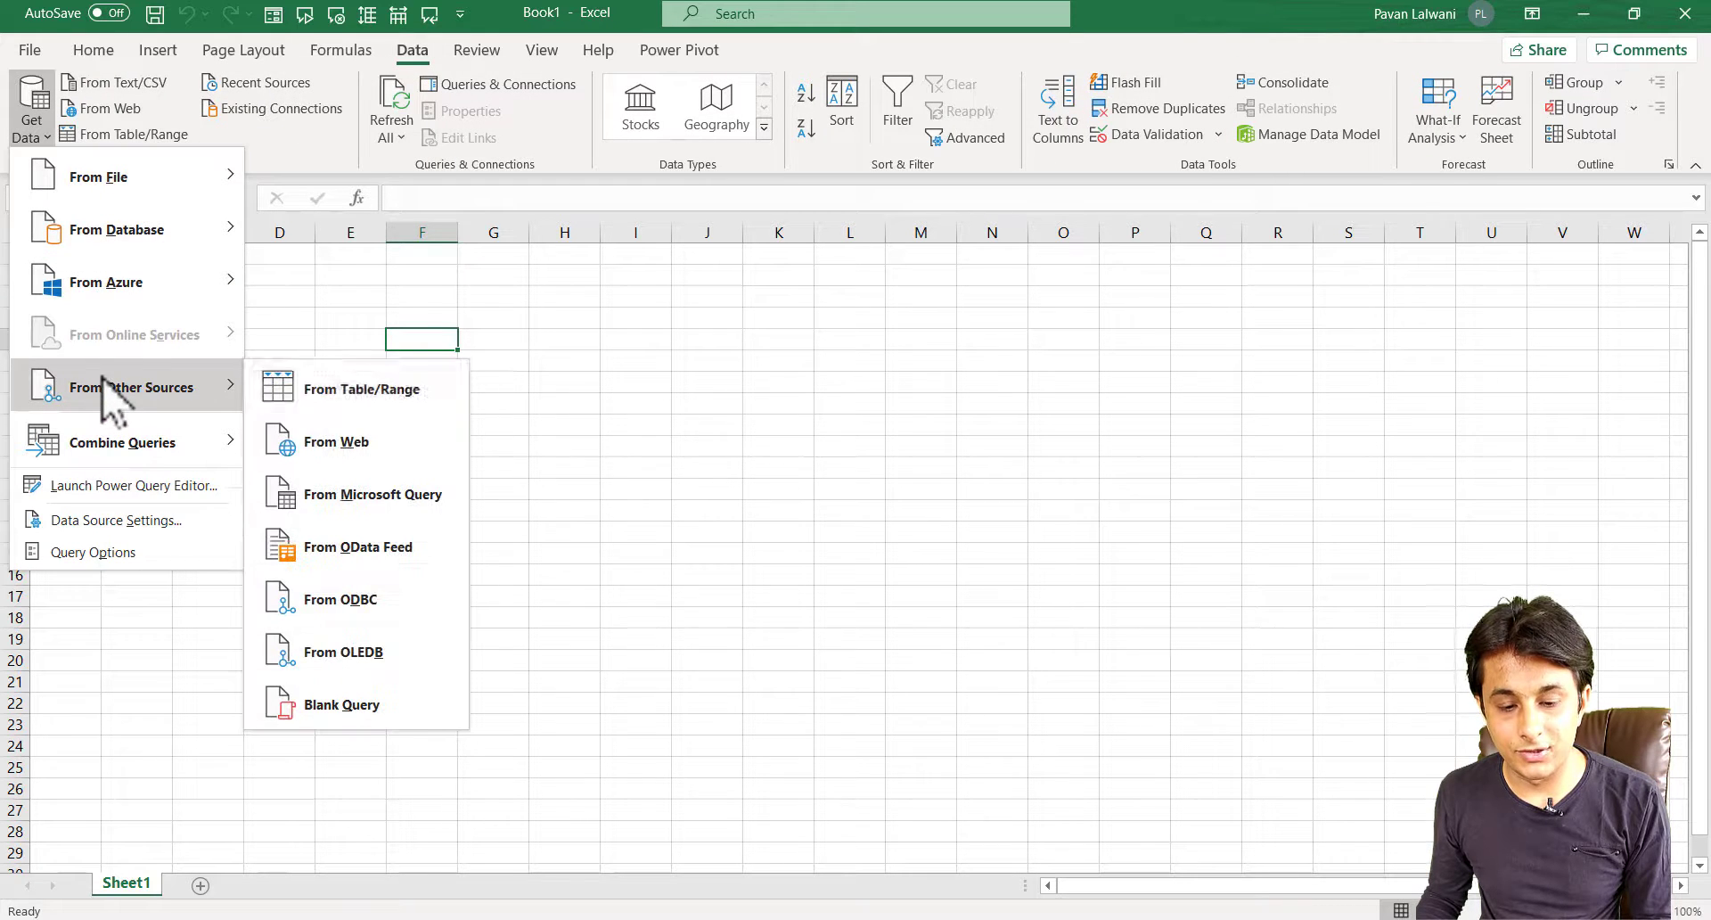
click(410, 704)
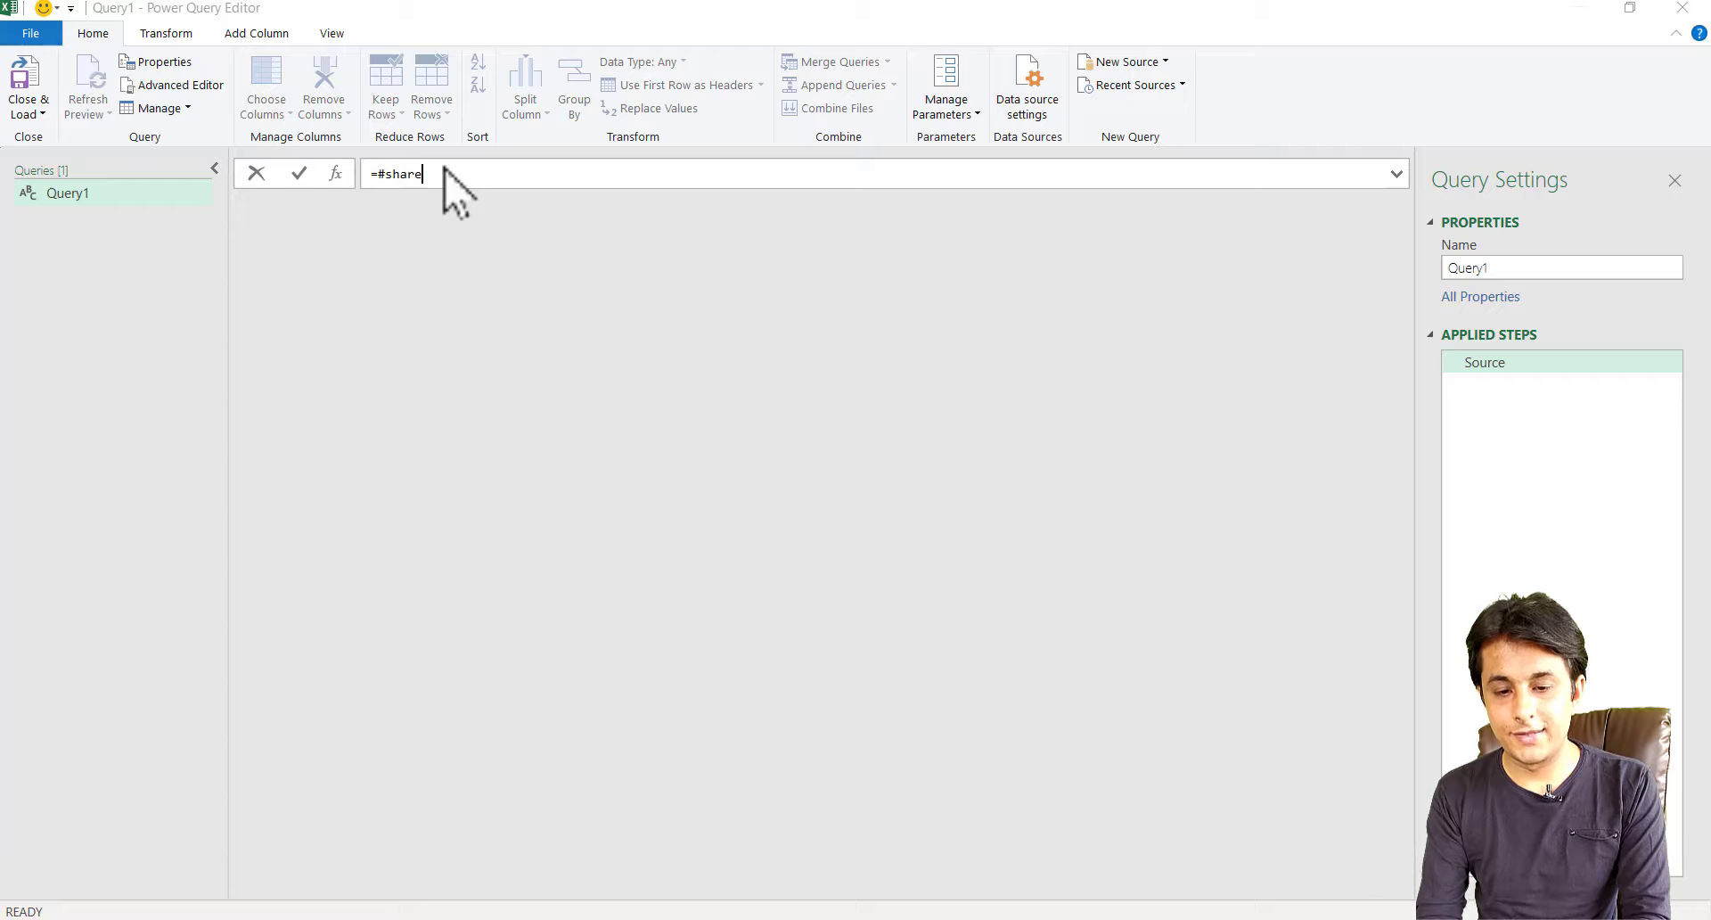
Set the query's formula to =#shared, dismiss the antivirus pop-up and convert the record of functions into a table.
text(d)
key(Return)
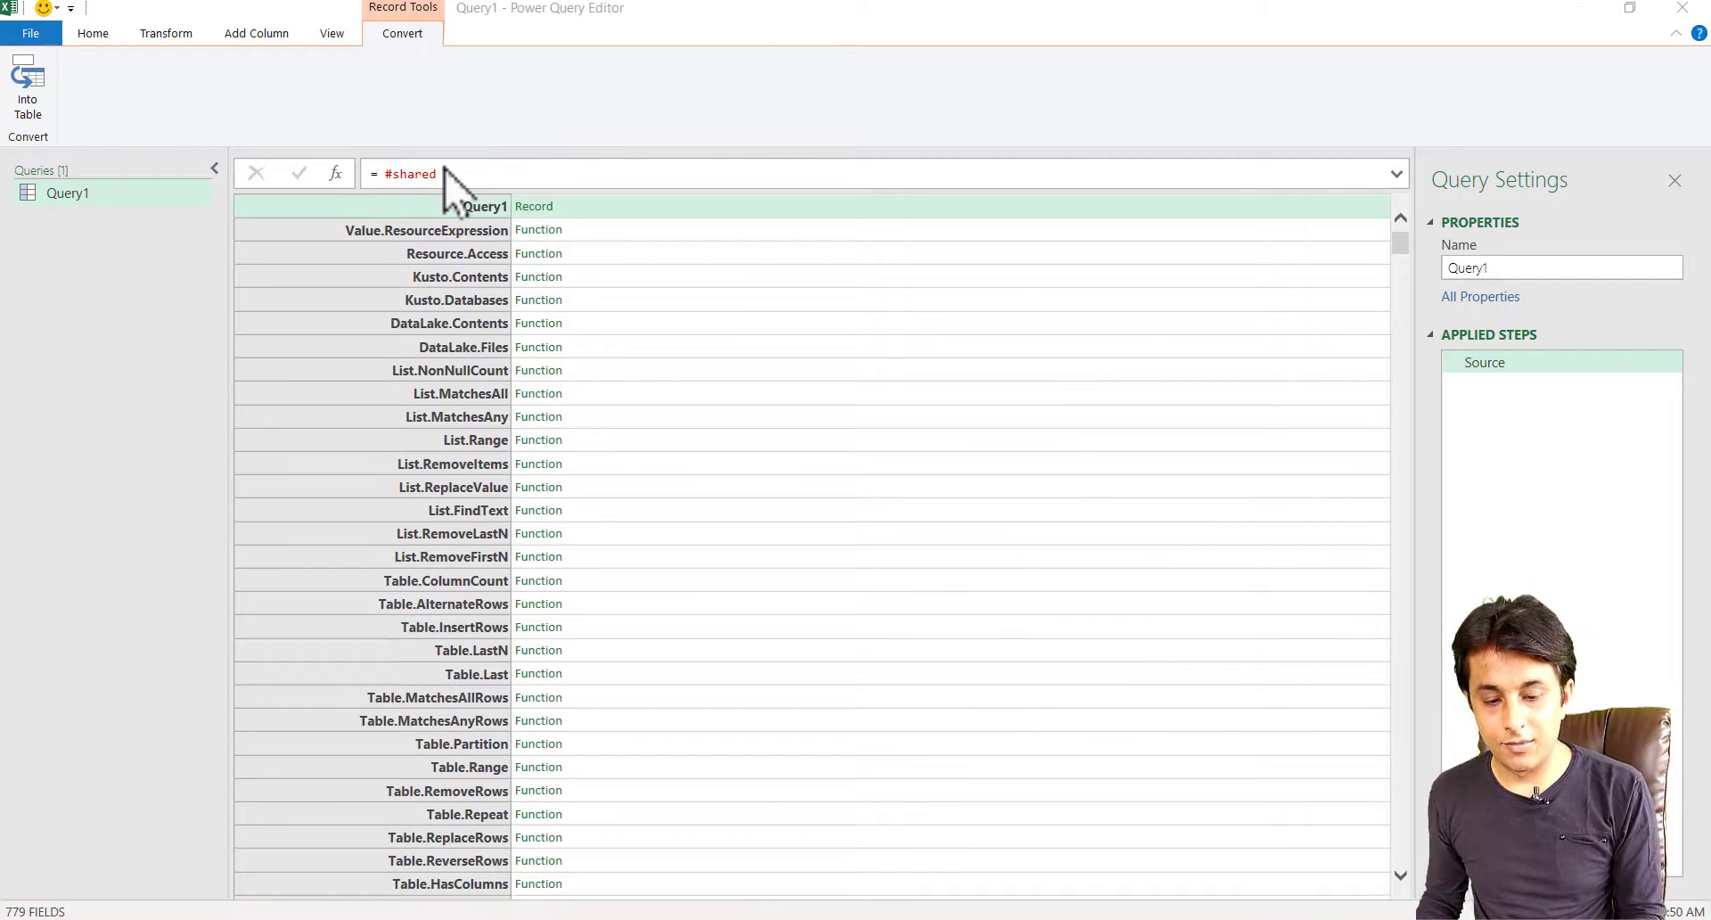
drag(21, 908, 77, 919)
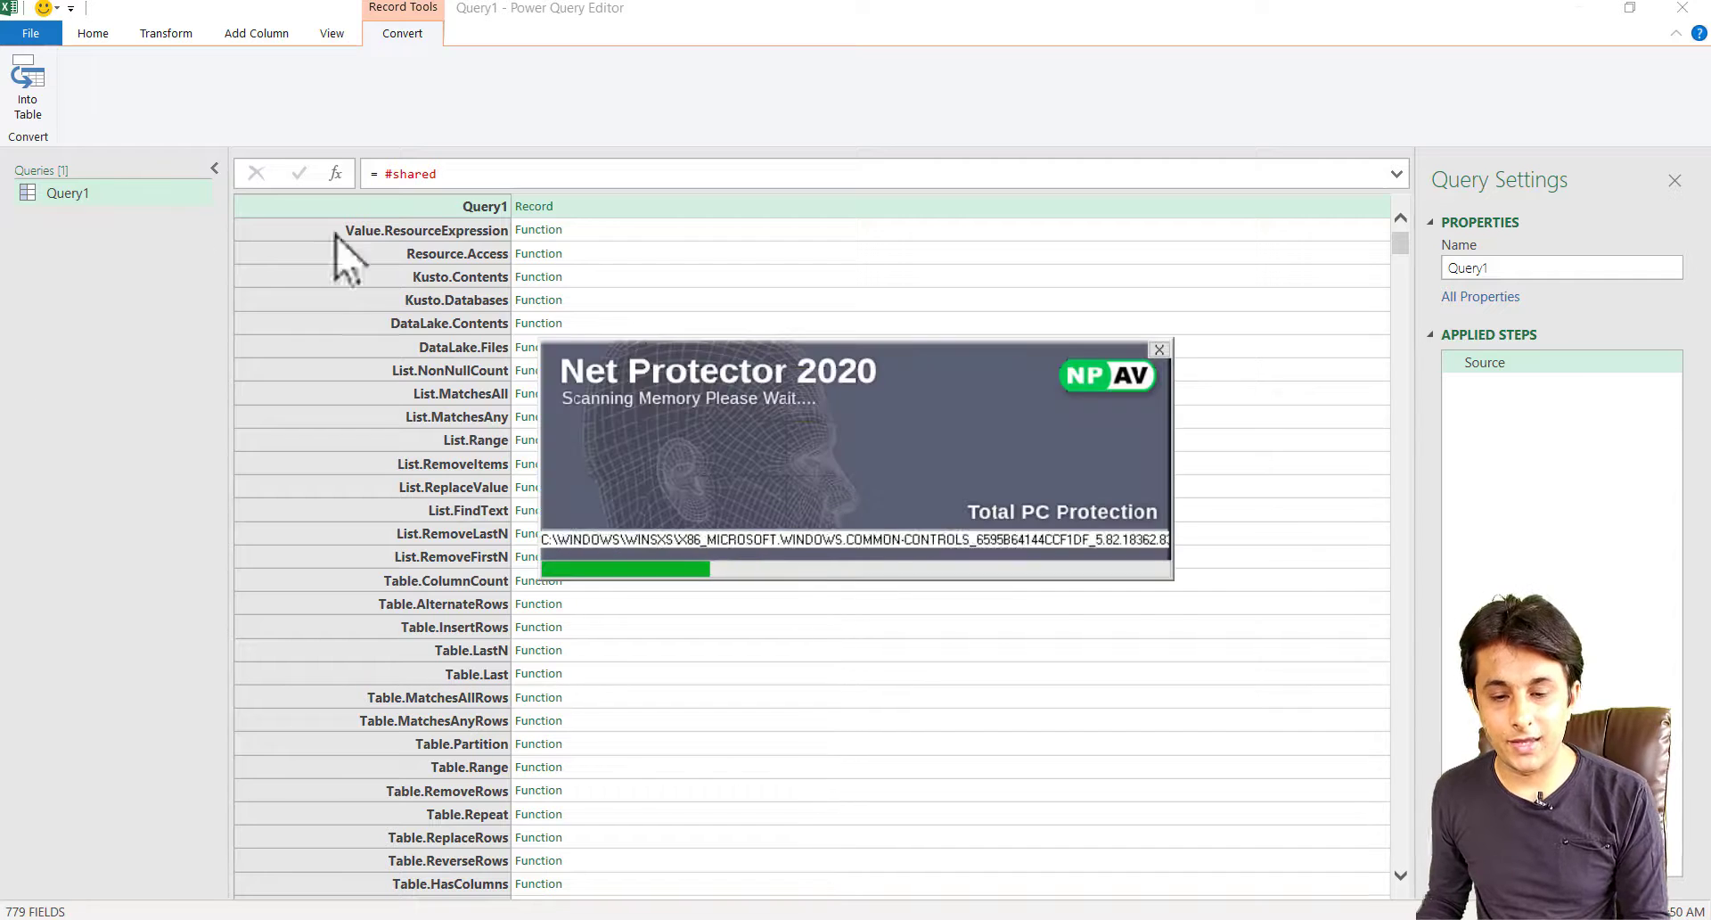
click(1162, 348)
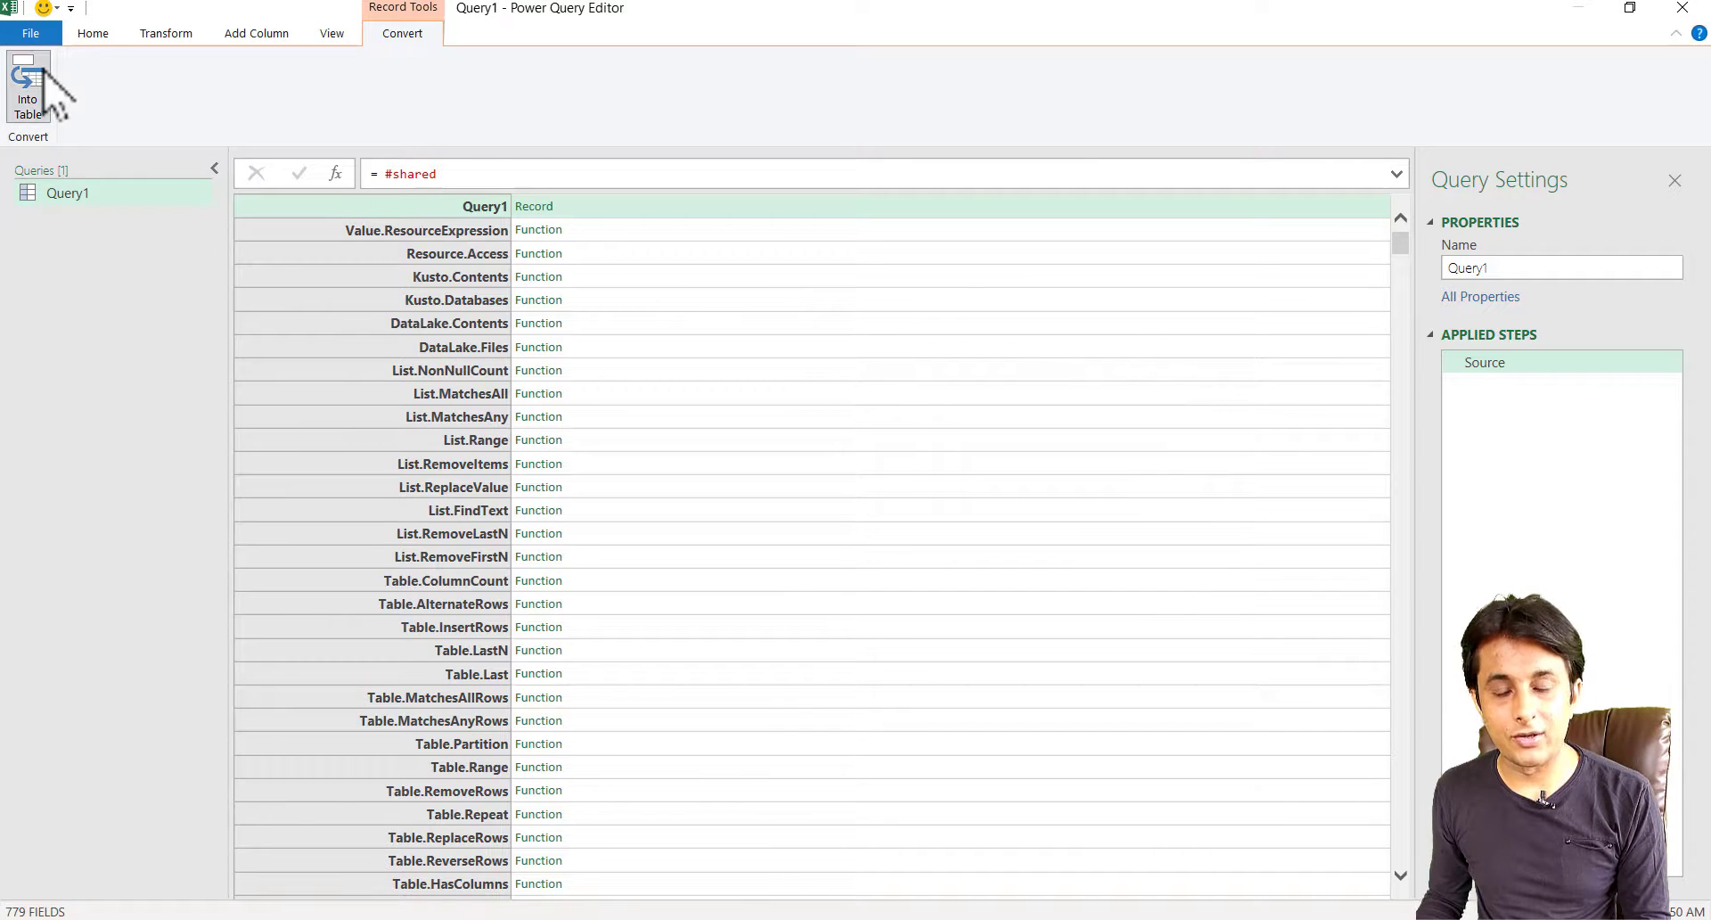
click(41, 75)
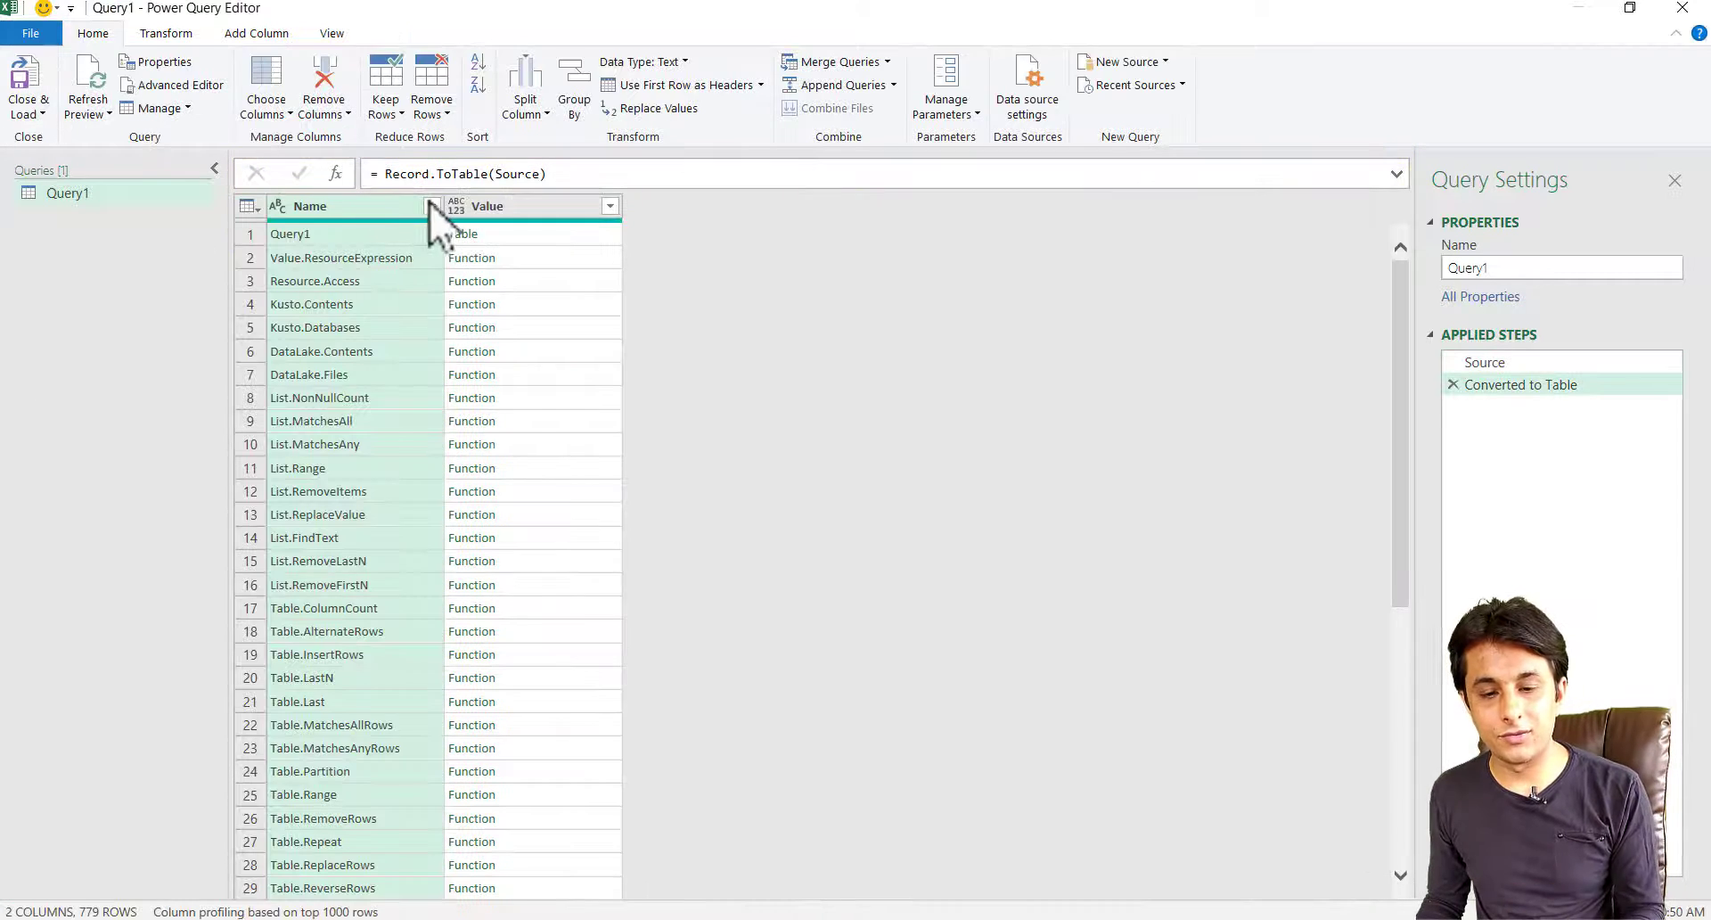
Filter the Name column to keep only the Date functions, and show the help for Date.IsInCurrentDay and Date.IsInNextDay.
click(431, 206)
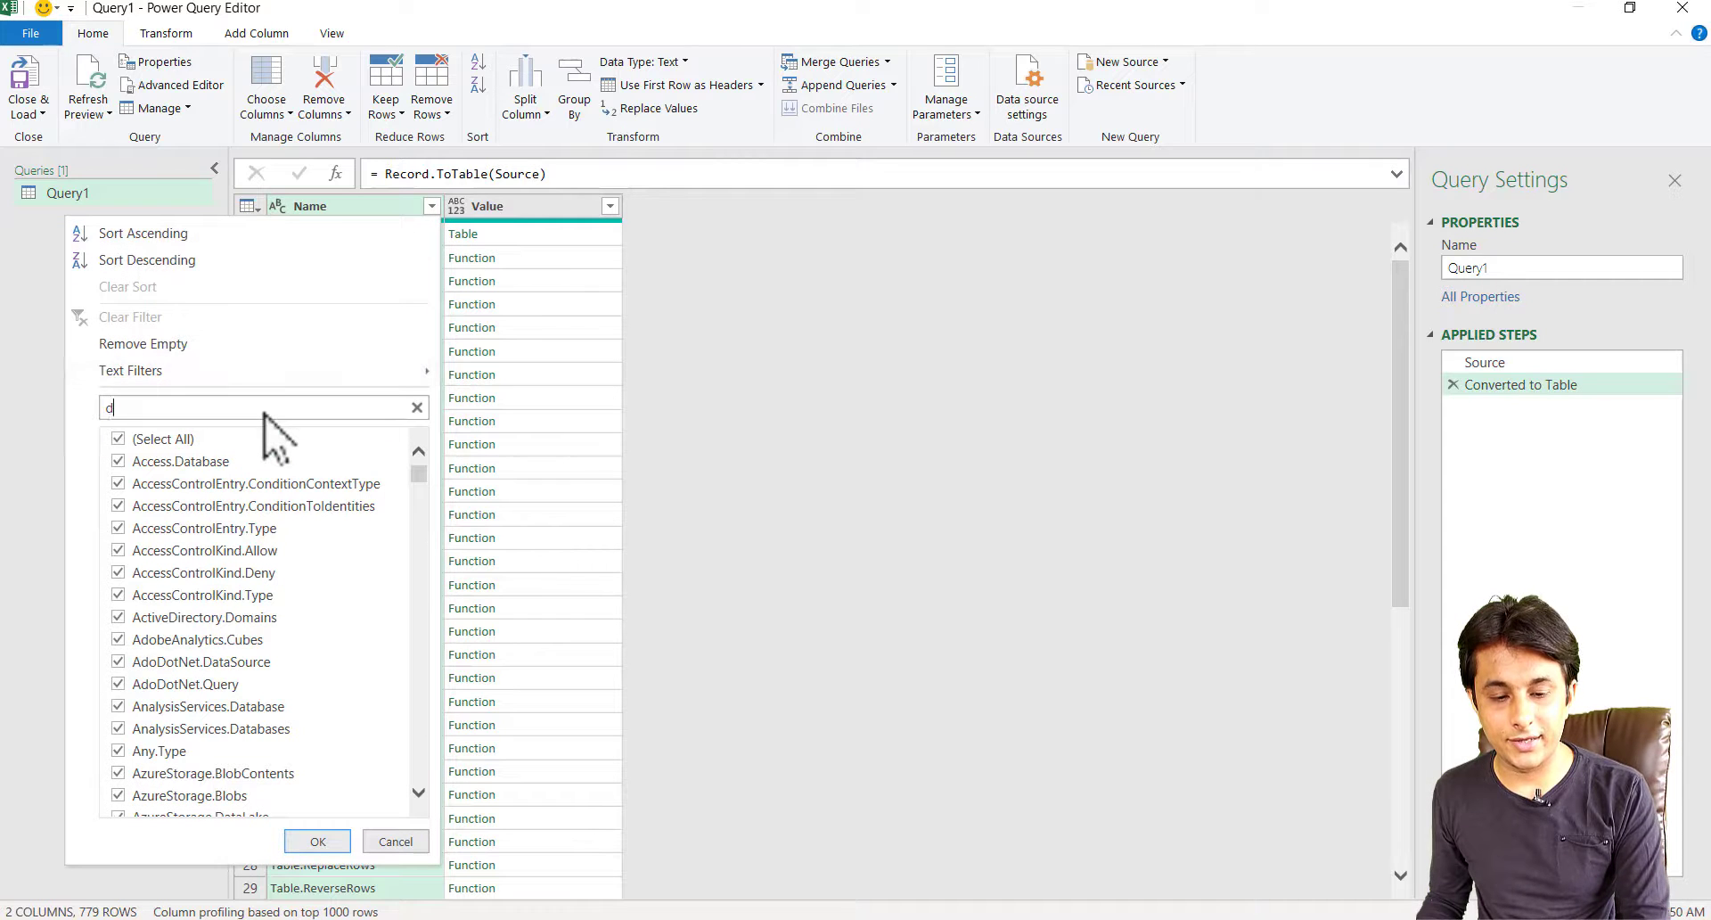
click(336, 842)
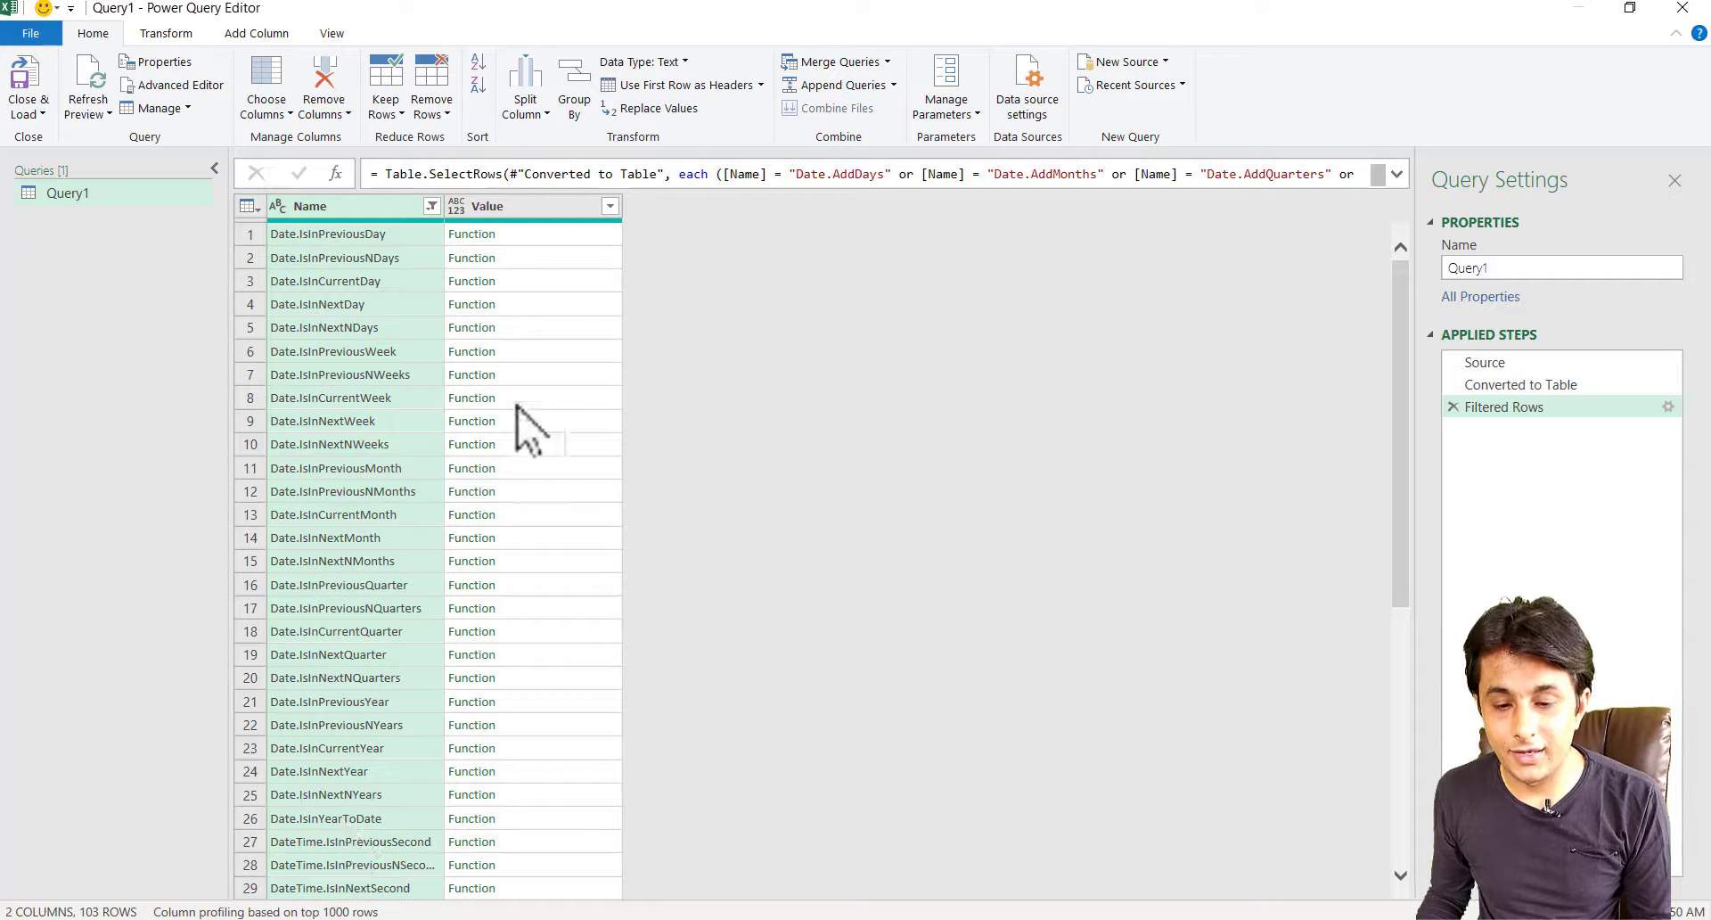
click(584, 242)
click(590, 281)
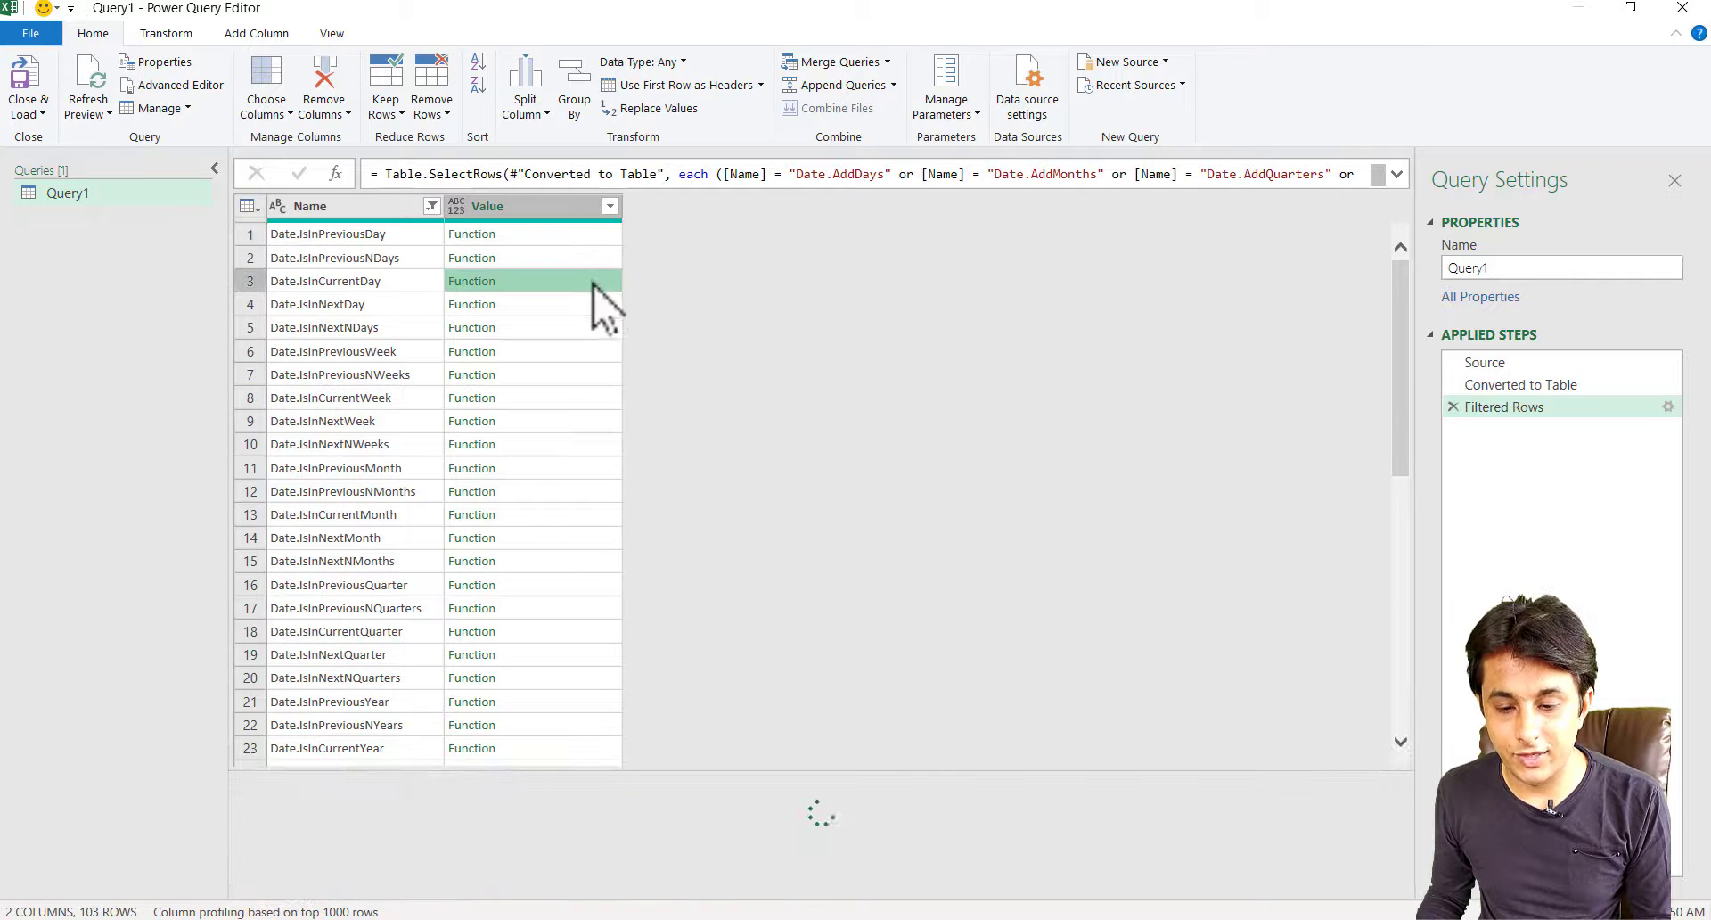
click(596, 303)
Close Excel's Power Query Editor and return to the report in Power BI Desktop.
click(1682, 9)
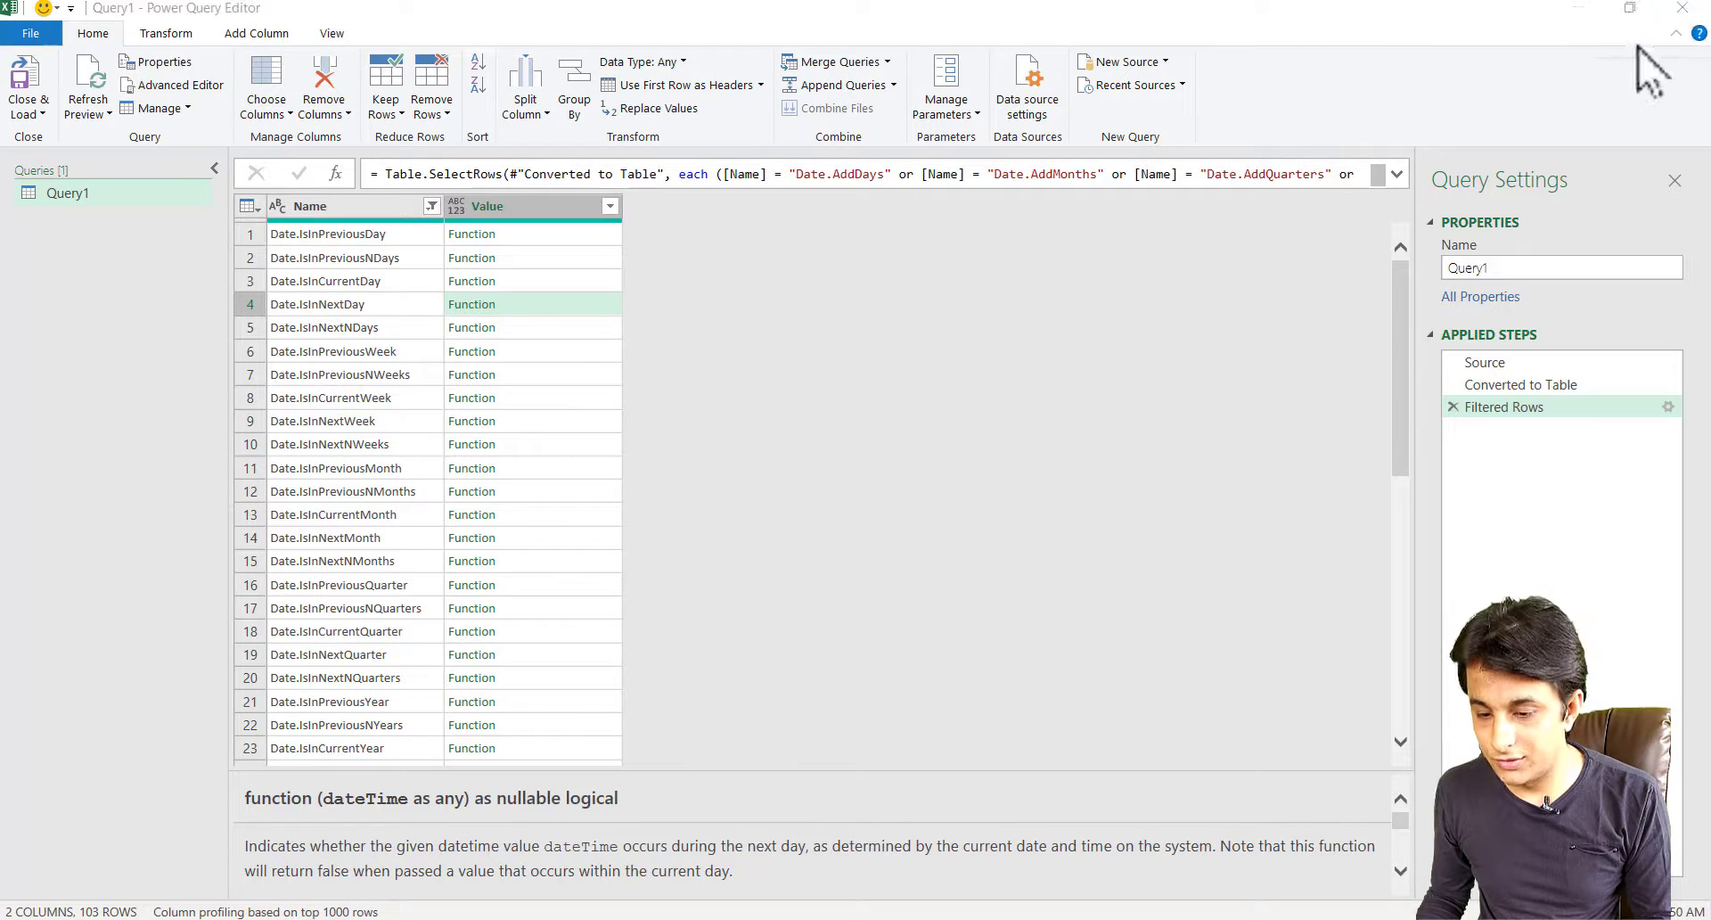
click(980, 518)
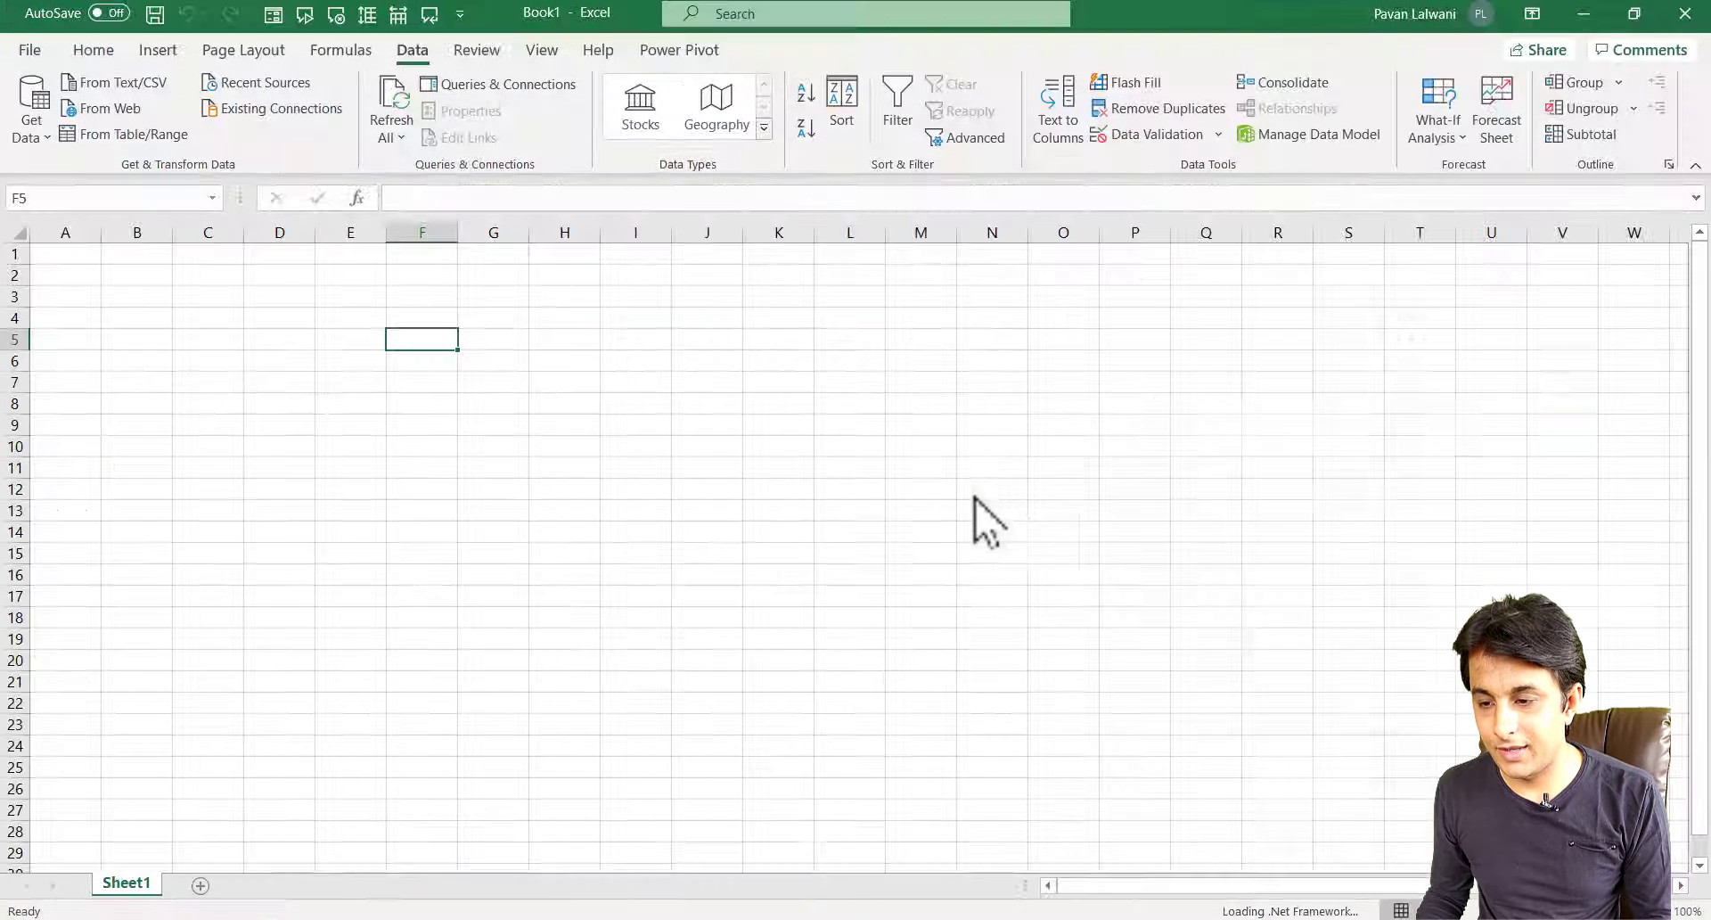
click(1415, 297)
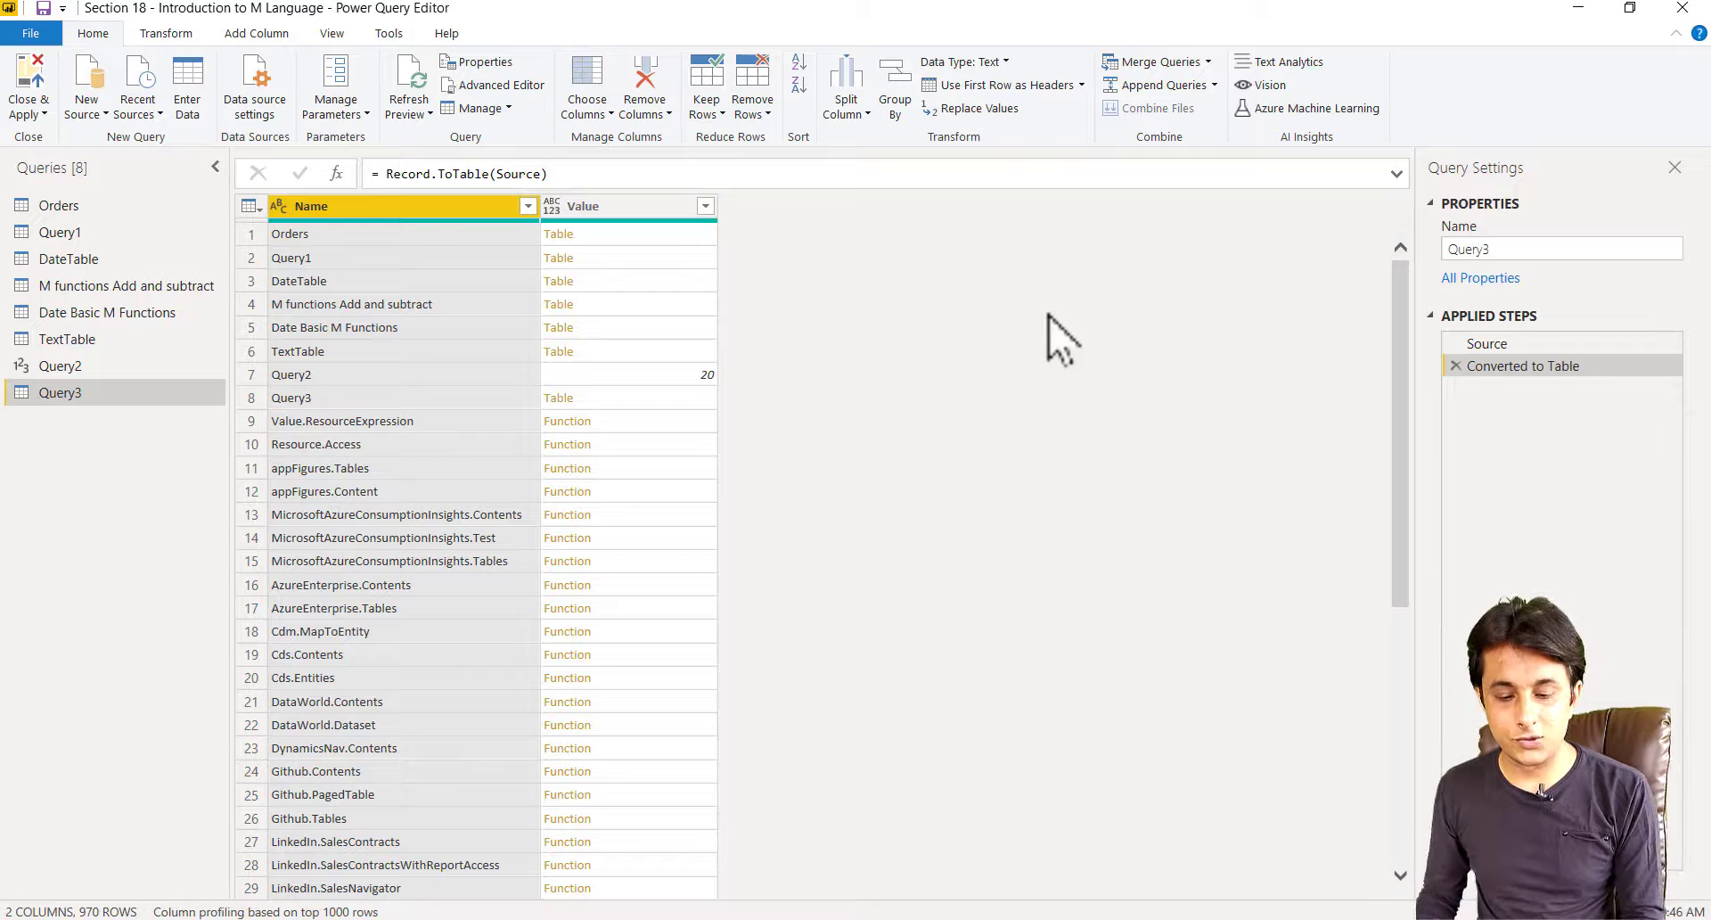
click(122, 855)
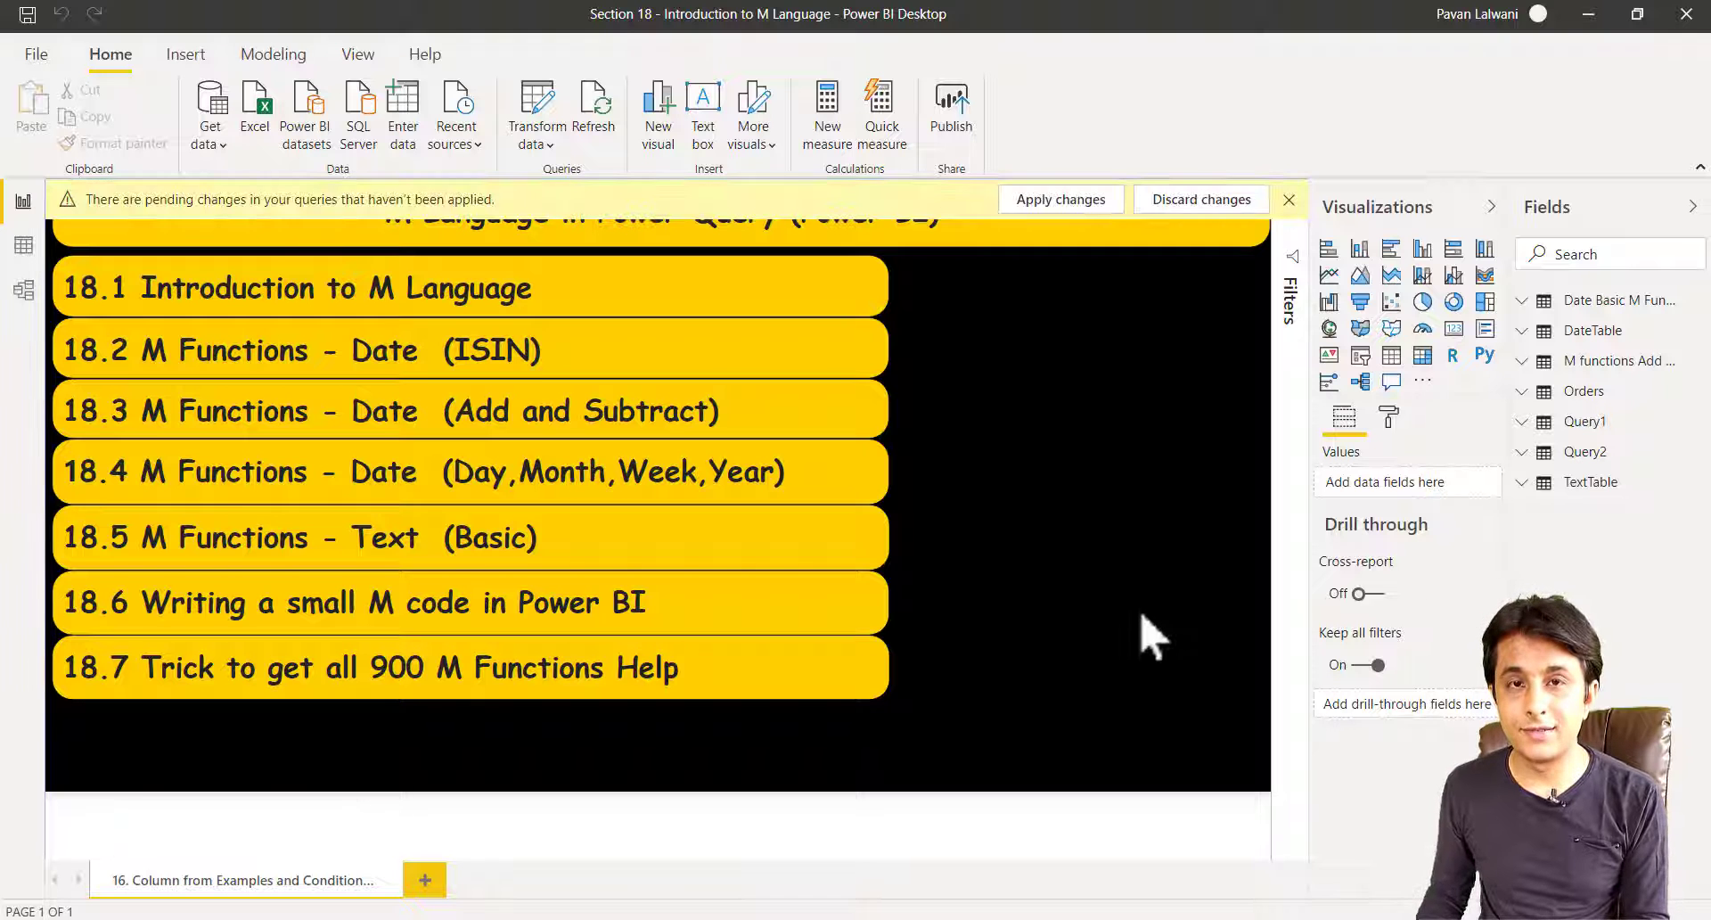